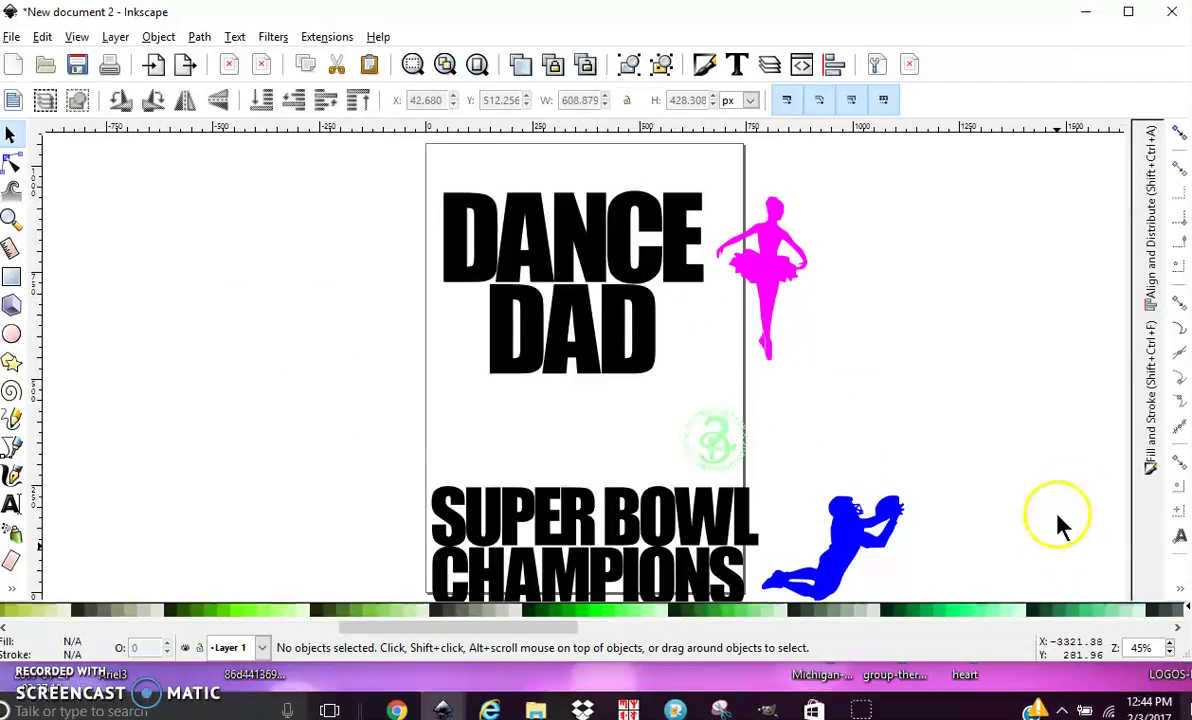
# - Pan around the canvas to view the DANCE DAD and SOCCER MOM examples and the page design
pyautogui.moveTo(678, 240)
pyautogui.mouseDown()
pyautogui.moveTo(612, 492)
pyautogui.moveTo(600, 612)
pyautogui.mouseUp()
pyautogui.scroll(1, 652, 452)
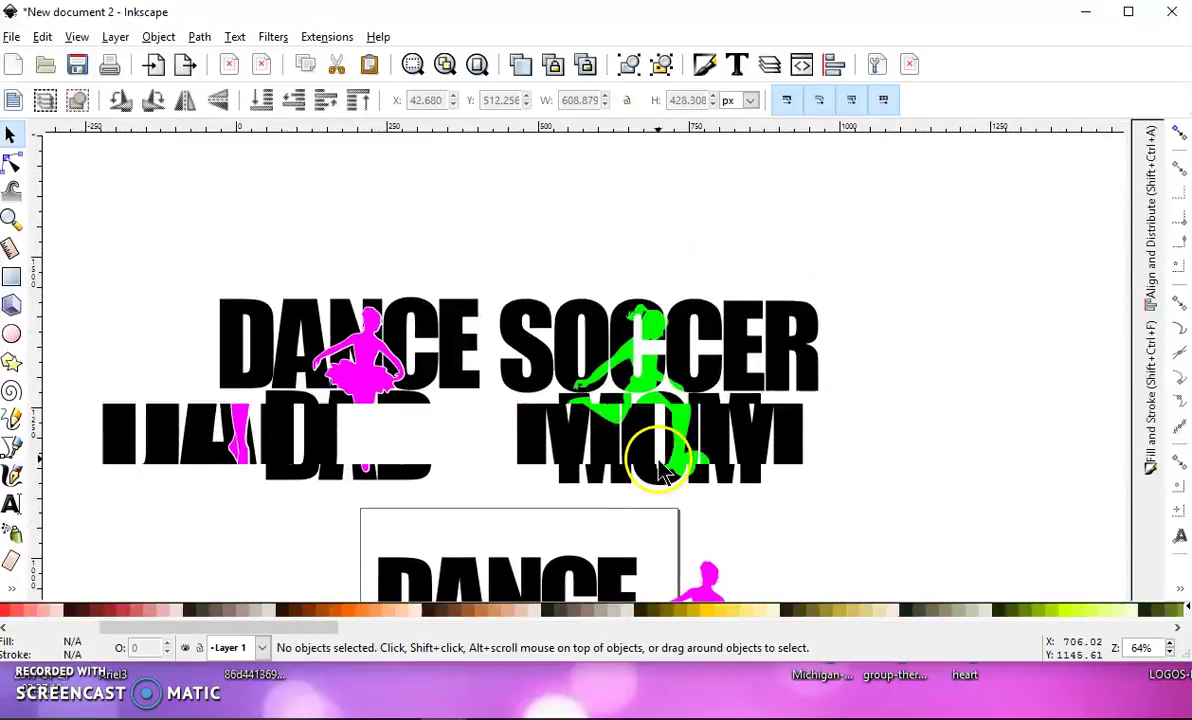
pyautogui.scroll(1, 630, 445)
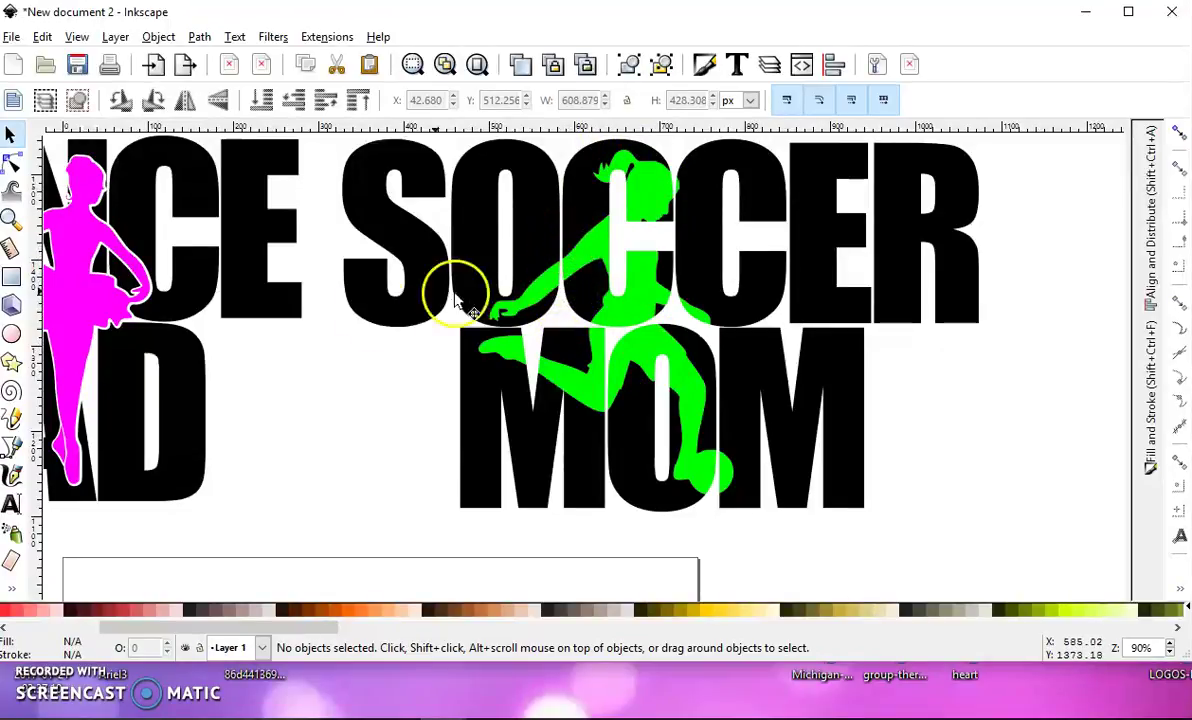
pyautogui.moveTo(279, 295); pyautogui.dragTo(466, 303)
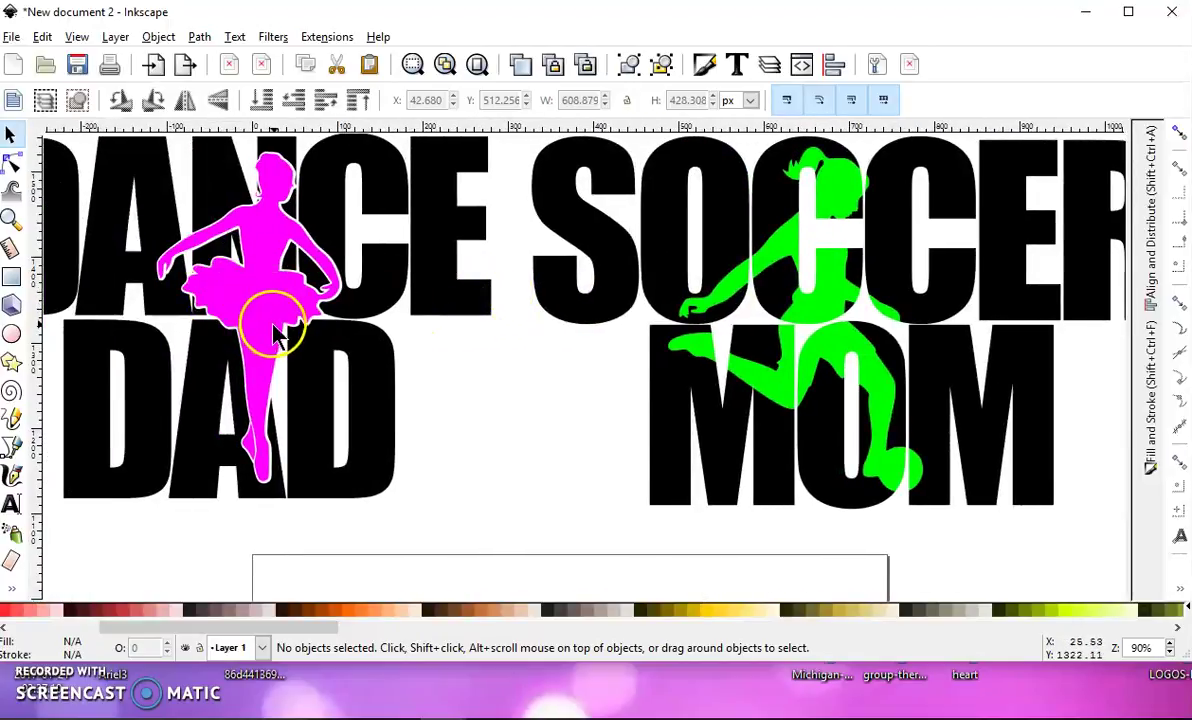
pyautogui.keyDown('ctrl'); pyautogui.scroll(1, 330, 330); pyautogui.keyUp('ctrl')
pyautogui.keyDown('ctrl'); pyautogui.scroll(1, 400, 345); pyautogui.keyUp('ctrl')
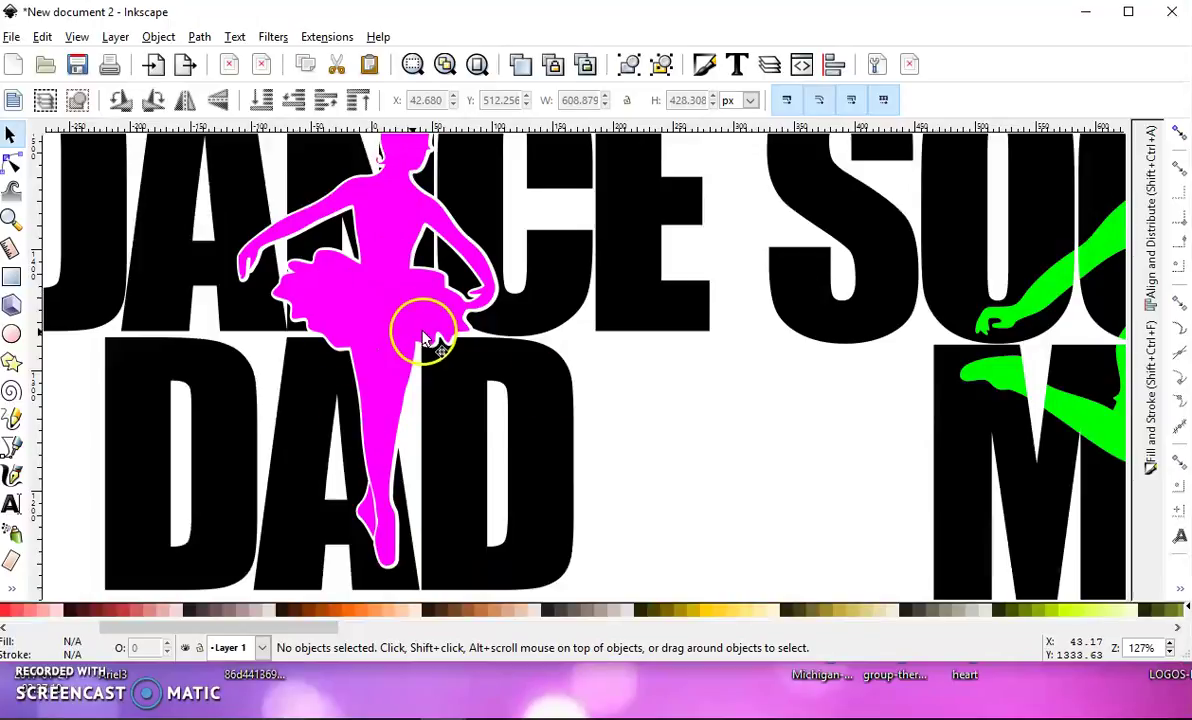
pyautogui.keyDown('ctrl'); pyautogui.scroll(-2, 765, 370); pyautogui.keyUp('ctrl')
pyautogui.moveTo(765, 370); pyautogui.dragTo(625, 345)
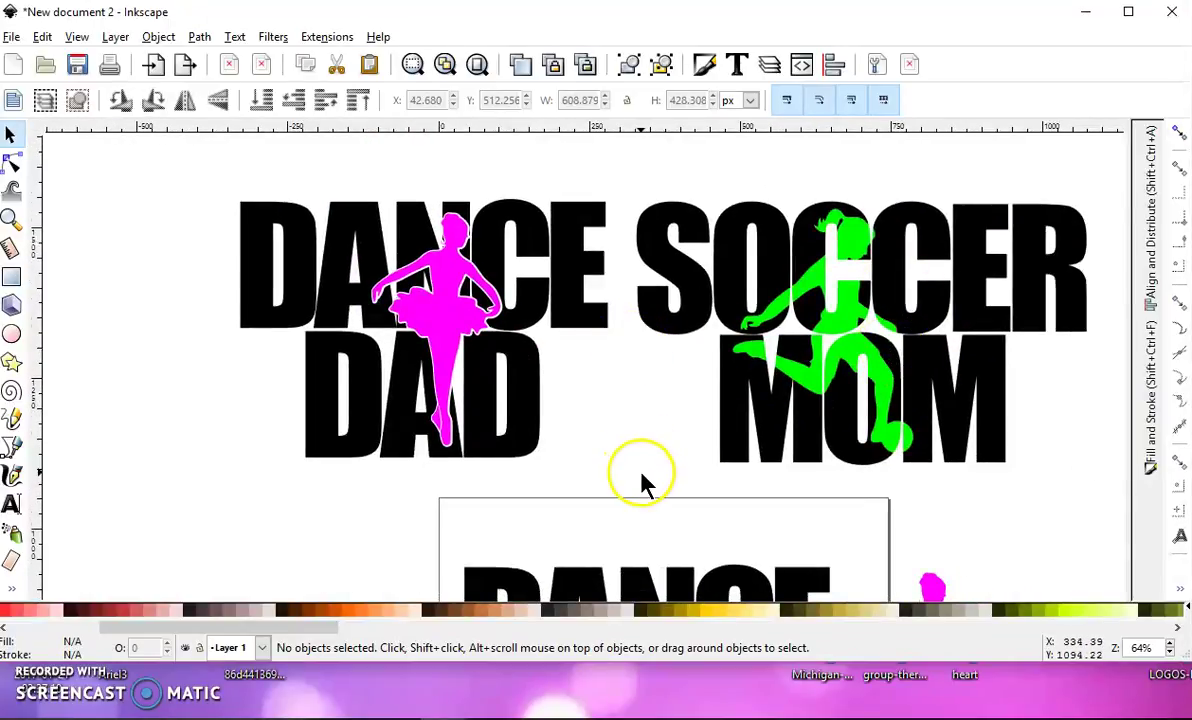
pyautogui.keyDown('ctrl'); pyautogui.scroll(-1, 628, 458); pyautogui.keyUp('ctrl')
pyautogui.moveTo(628, 458); pyautogui.dragTo(617, 277)
# - Drag DANCE DAD and the dancer left off the page, then lay the dancer over the letters
pyautogui.moveTo(425, 280); pyautogui.dragTo(894, 530)
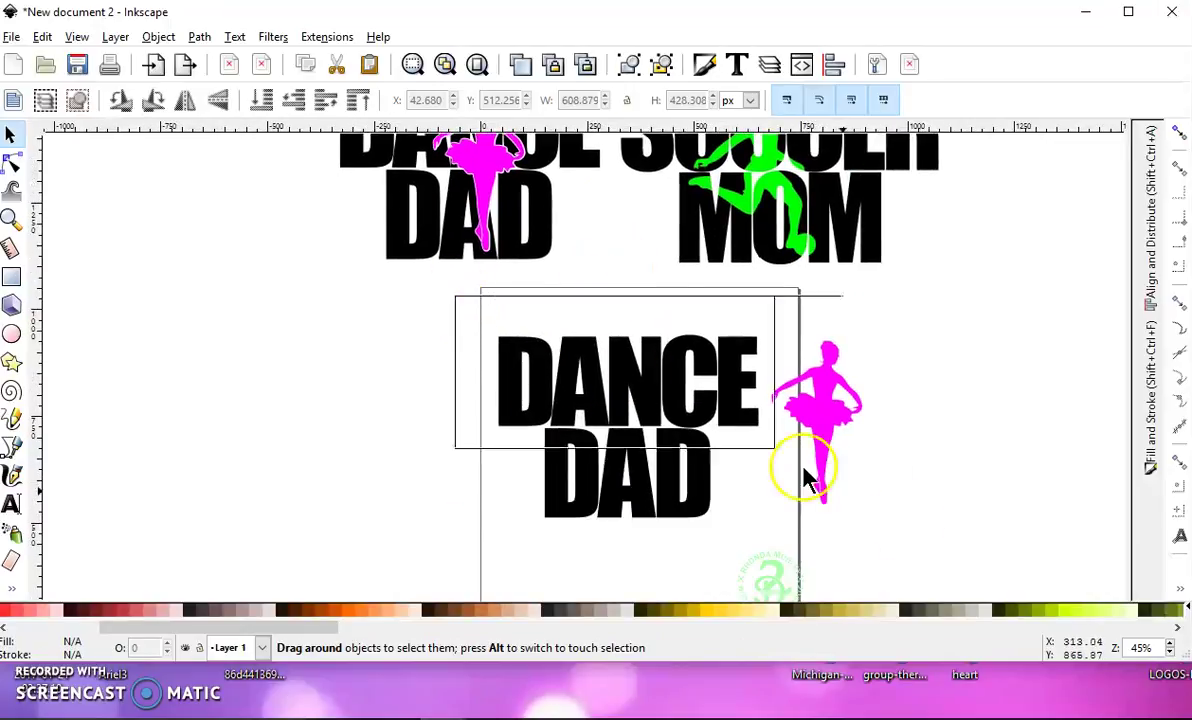
pyautogui.moveTo(840, 425)
pyautogui.mouseDown()
pyautogui.moveTo(350, 405)
pyautogui.moveTo(517, 440)
pyautogui.moveTo(426, 439)
pyautogui.mouseUp()
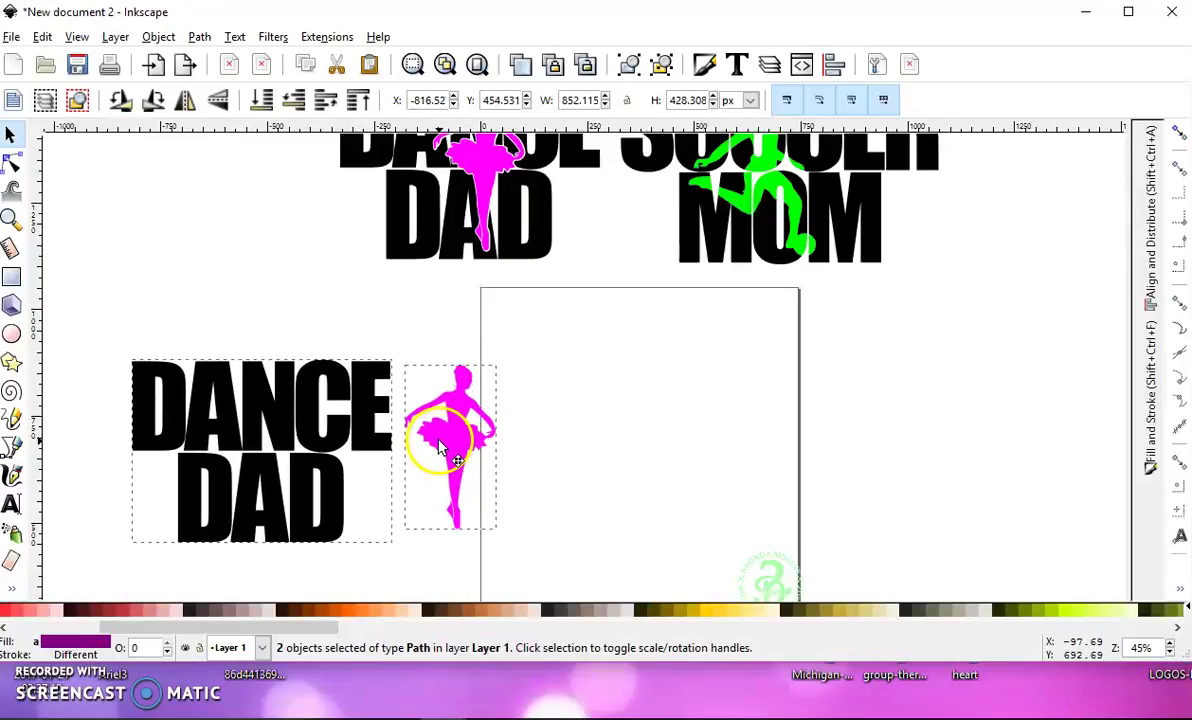
pyautogui.scroll(-2, 584, 465)
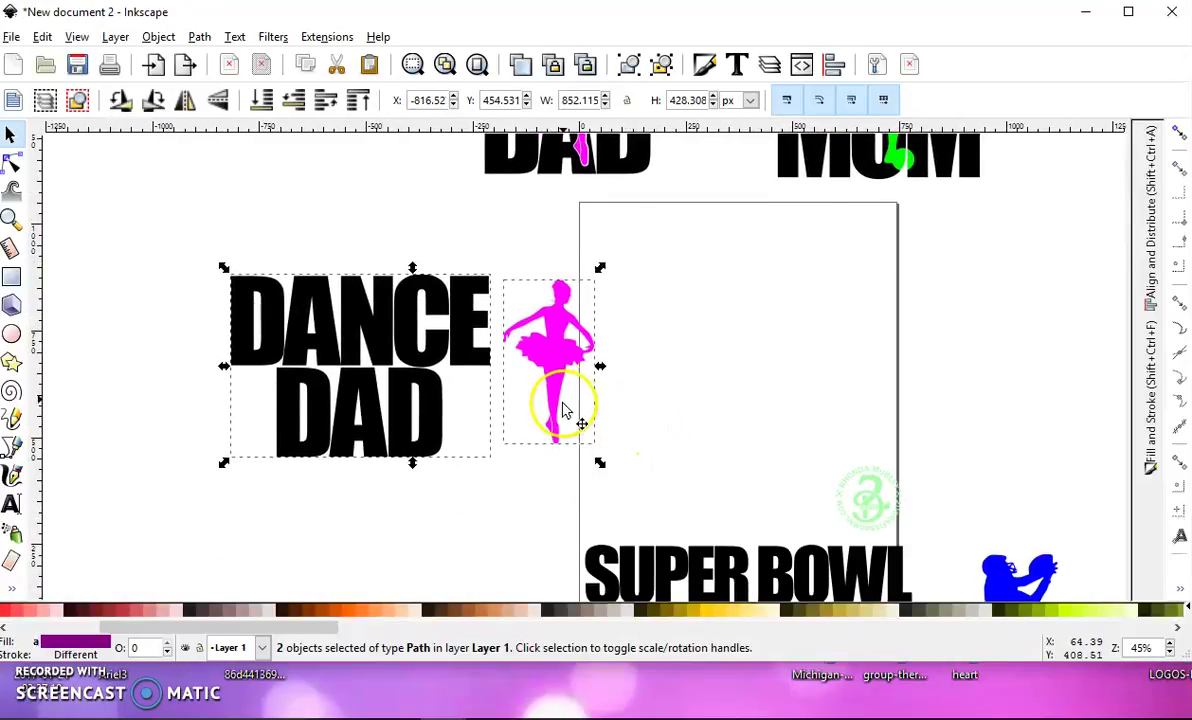
pyautogui.moveTo(567, 418)
pyautogui.mouseDown()
pyautogui.moveTo(513, 364)
pyautogui.moveTo(454, 381)
pyautogui.mouseUp()
pyautogui.click(675, 385)
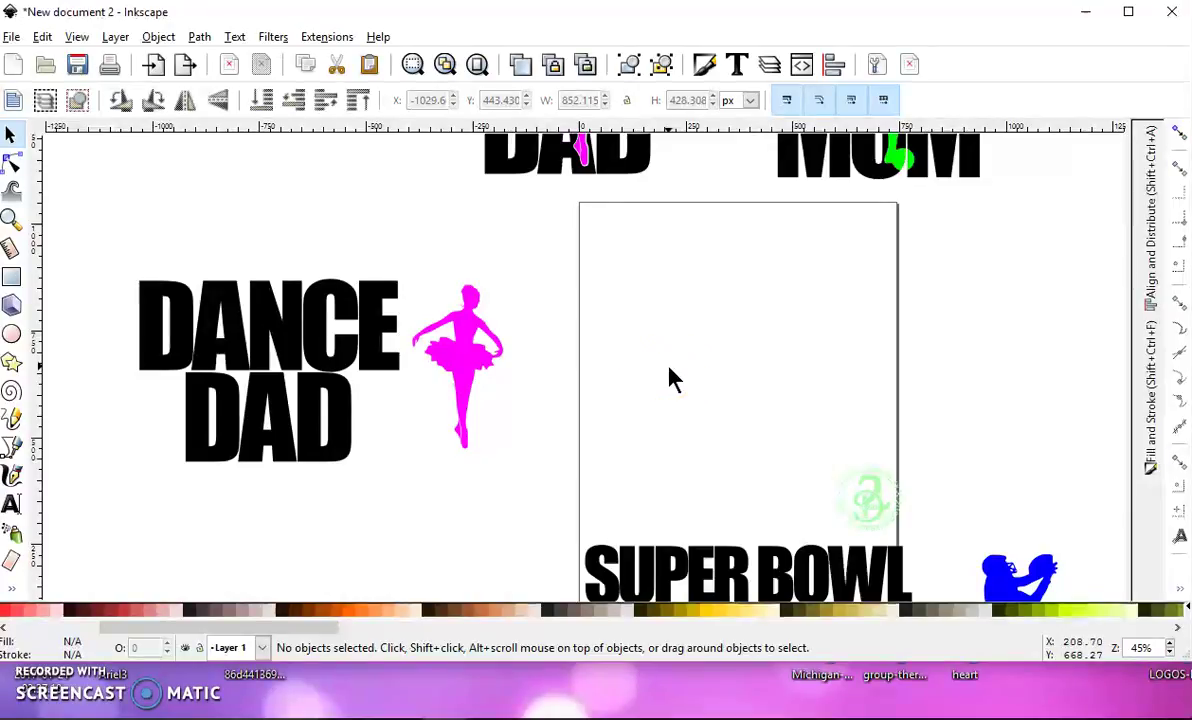
pyautogui.click(655, 378)
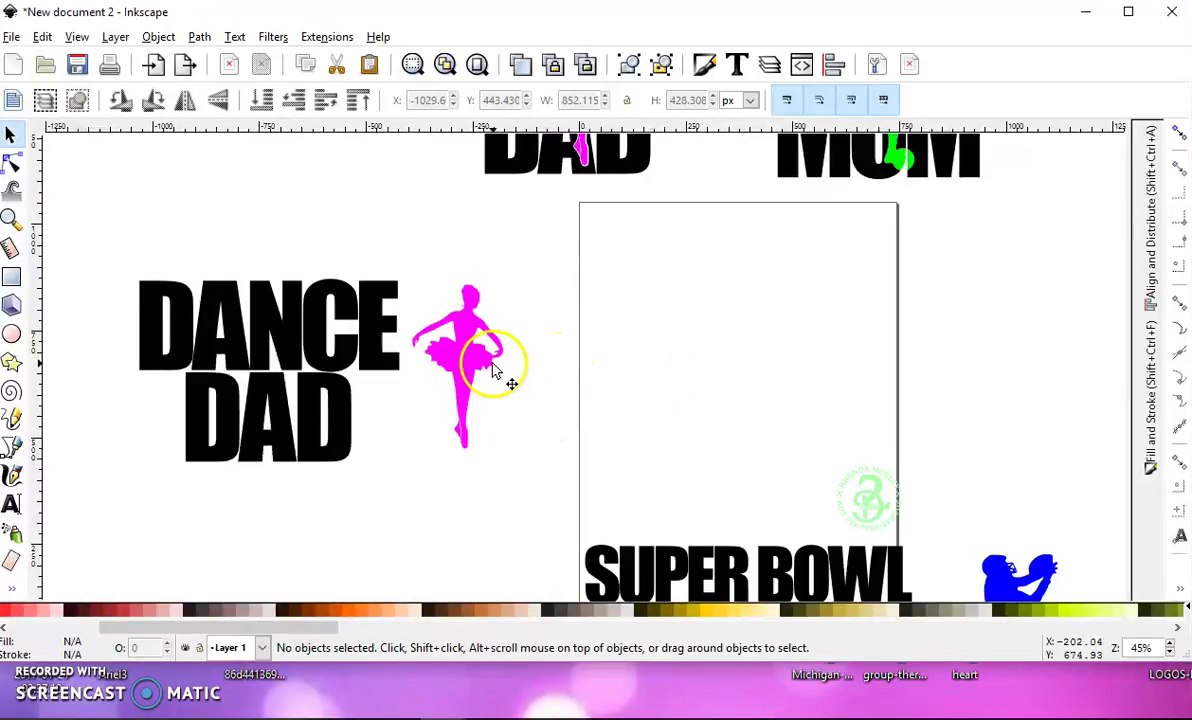
pyautogui.moveTo(480, 370); pyautogui.dragTo(292, 371)
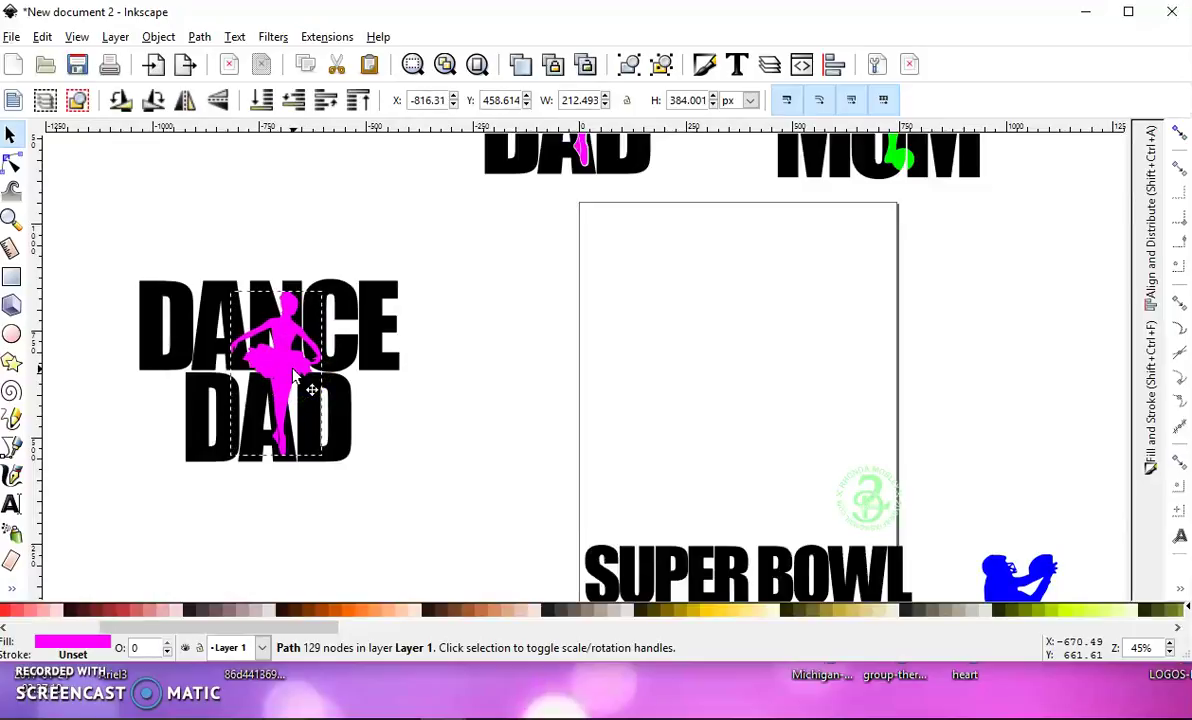
# - Compare the DANCE DAD lettering and magenta dancer selections, then switch to the Text tool
pyautogui.click(414, 470)
pyautogui.click(163, 315)
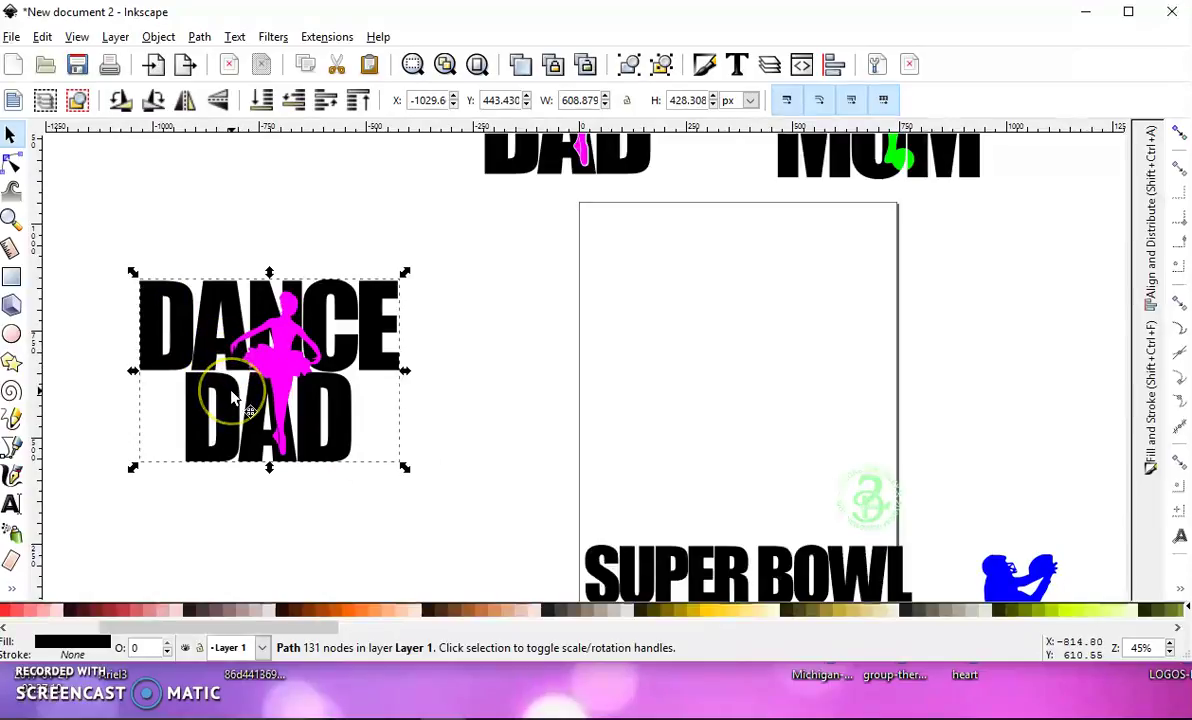
pyautogui.click(280, 352)
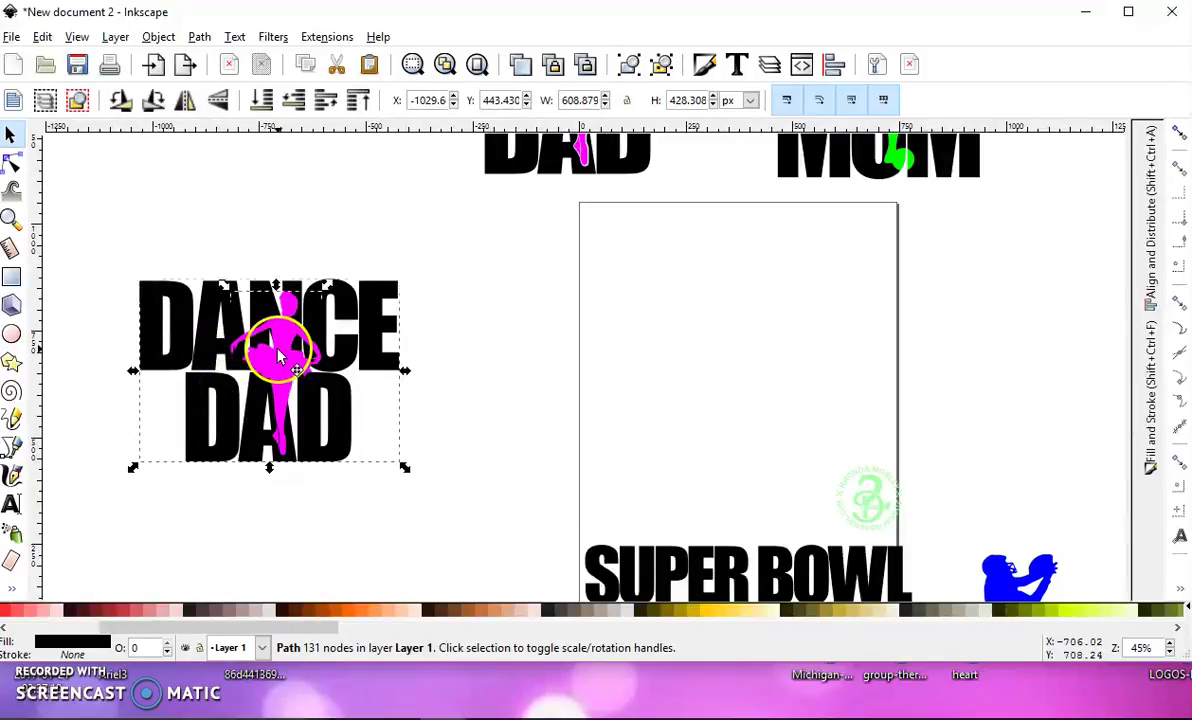
pyautogui.click(285, 382)
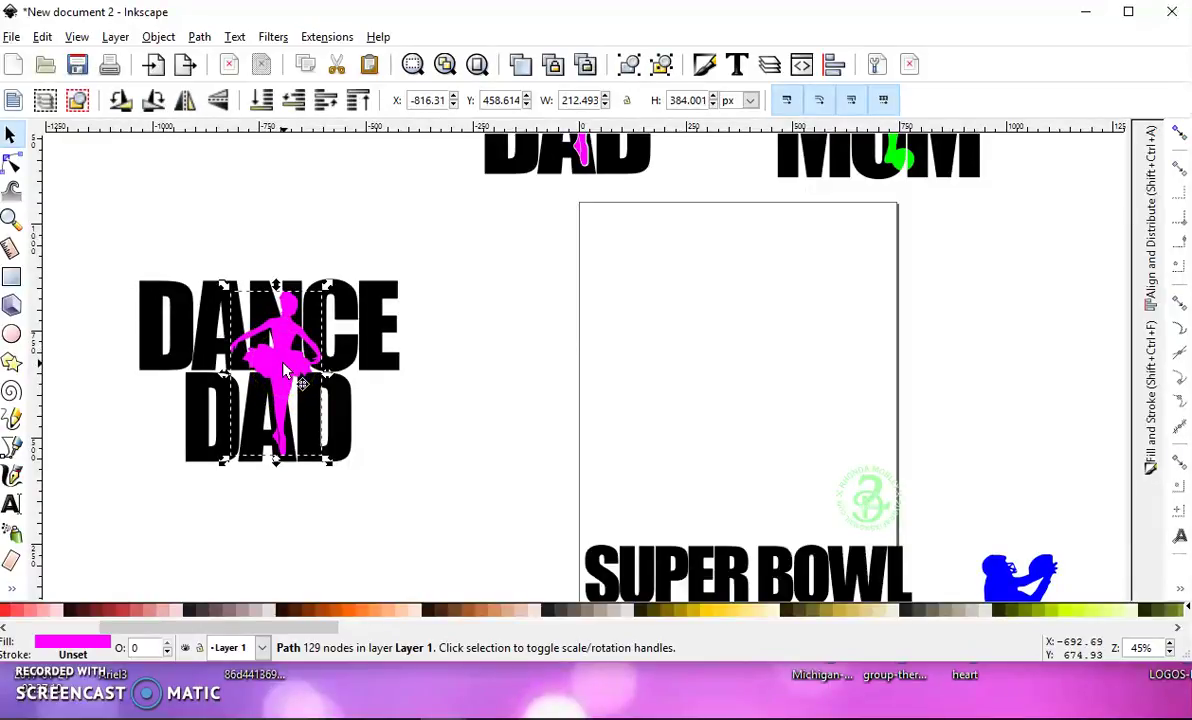
pyautogui.click(206, 354)
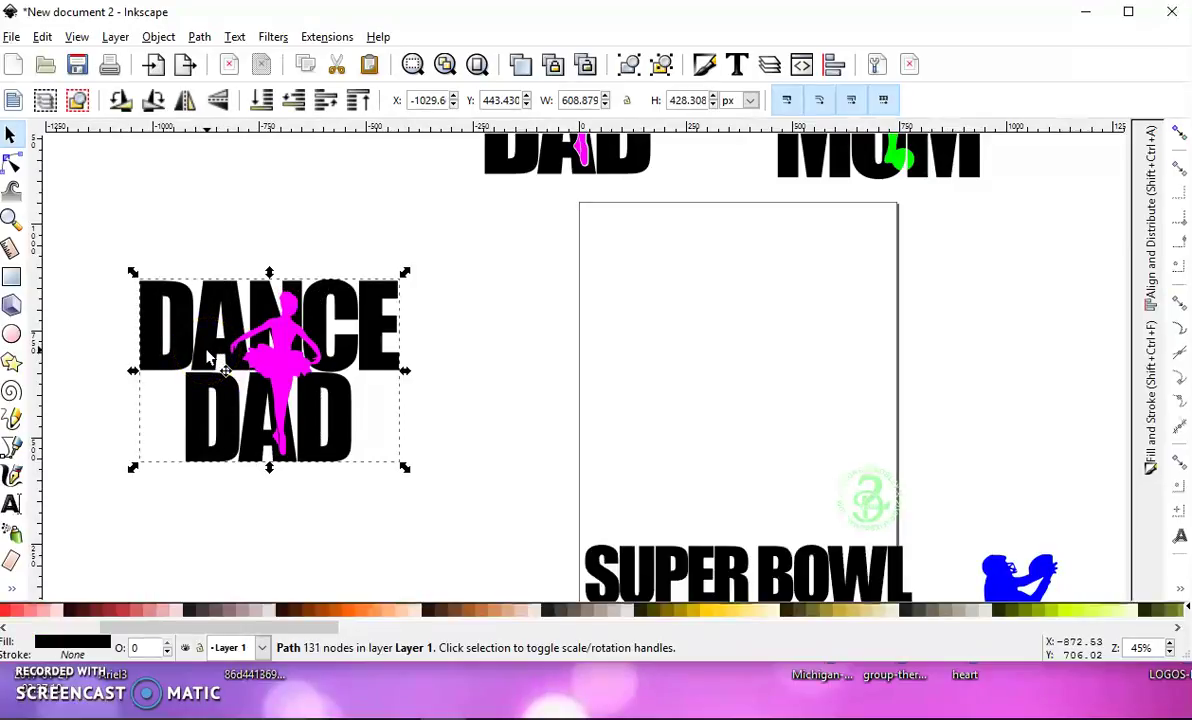
pyautogui.click(211, 358)
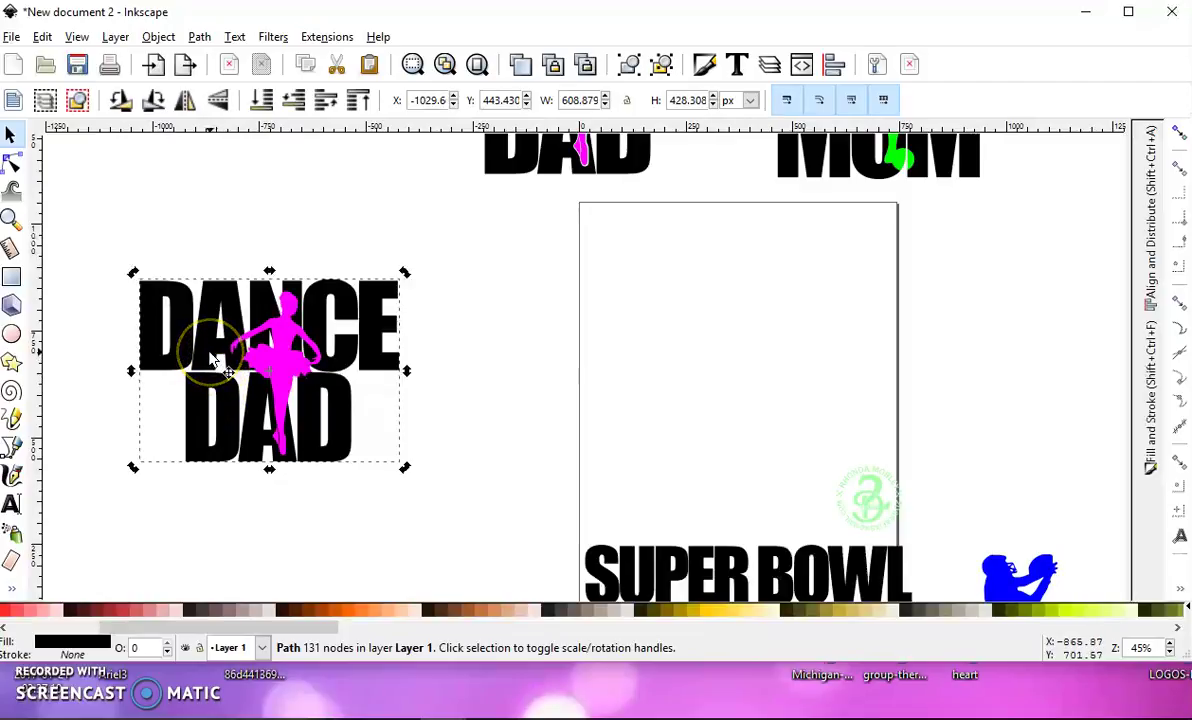
pyautogui.click(11, 503)
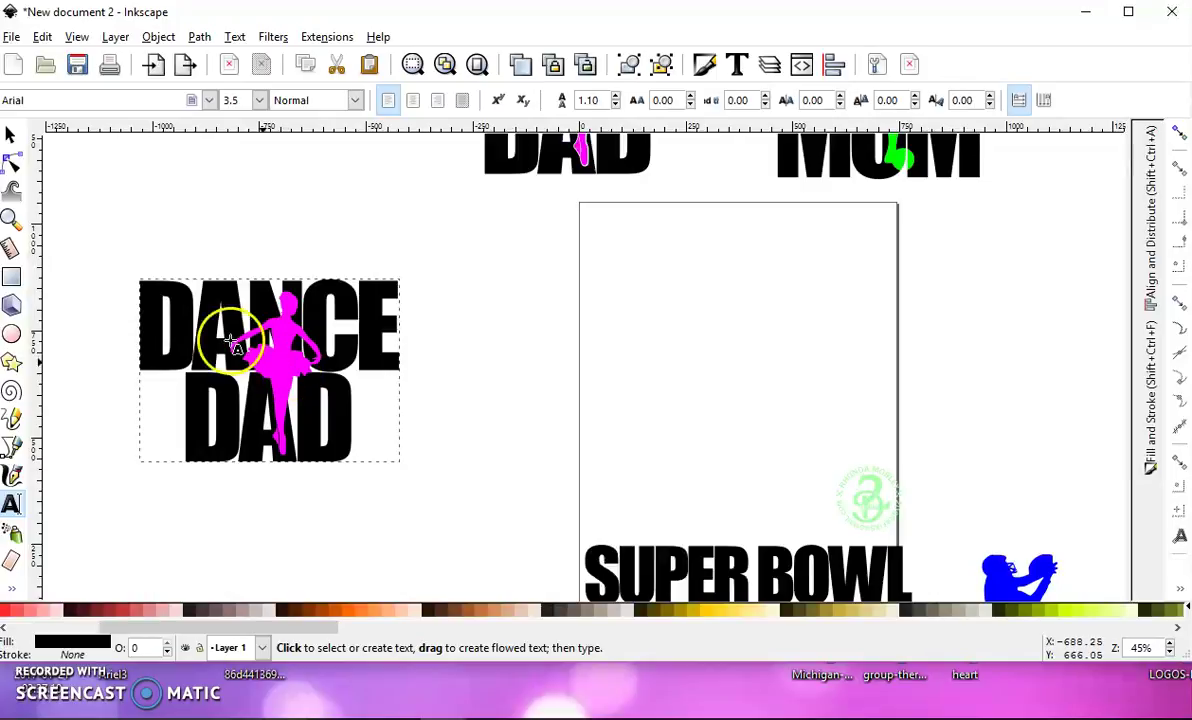
# - Move the ballerina aside to try editing the DANCE DAD text, then return her centred on it
pyautogui.press('space')
pyautogui.click(292, 370)
pyautogui.moveTo(292, 370); pyautogui.dragTo(485, 362)
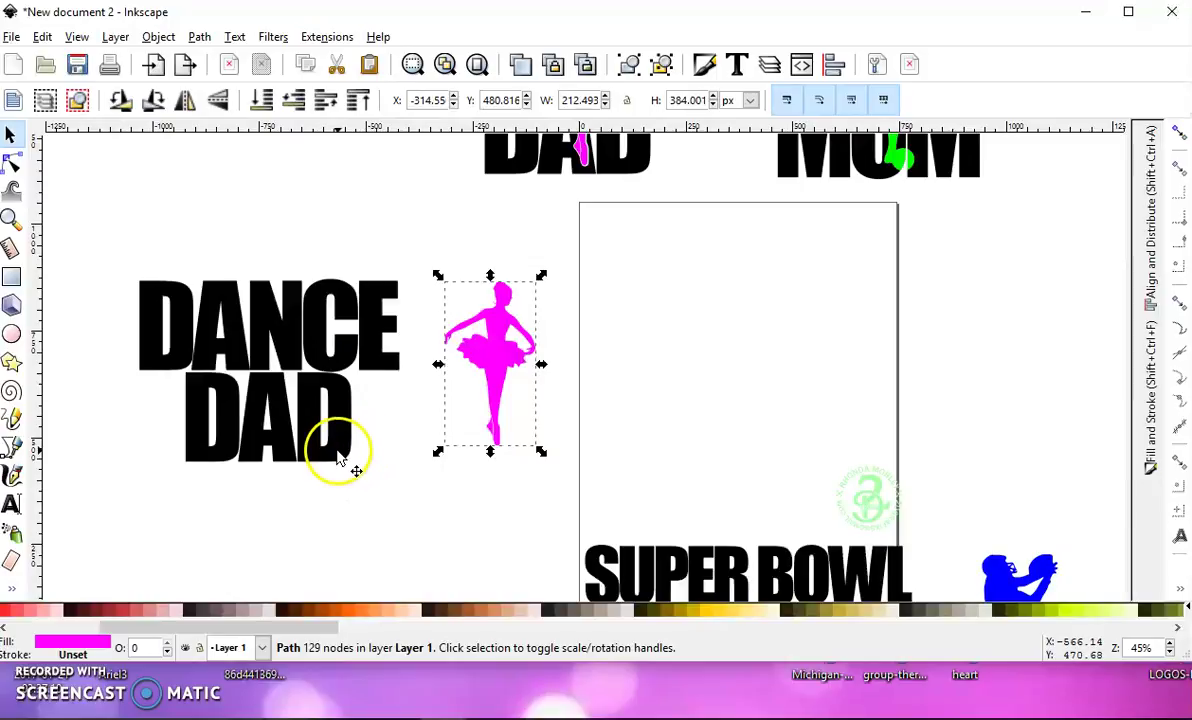
pyautogui.click(12, 505)
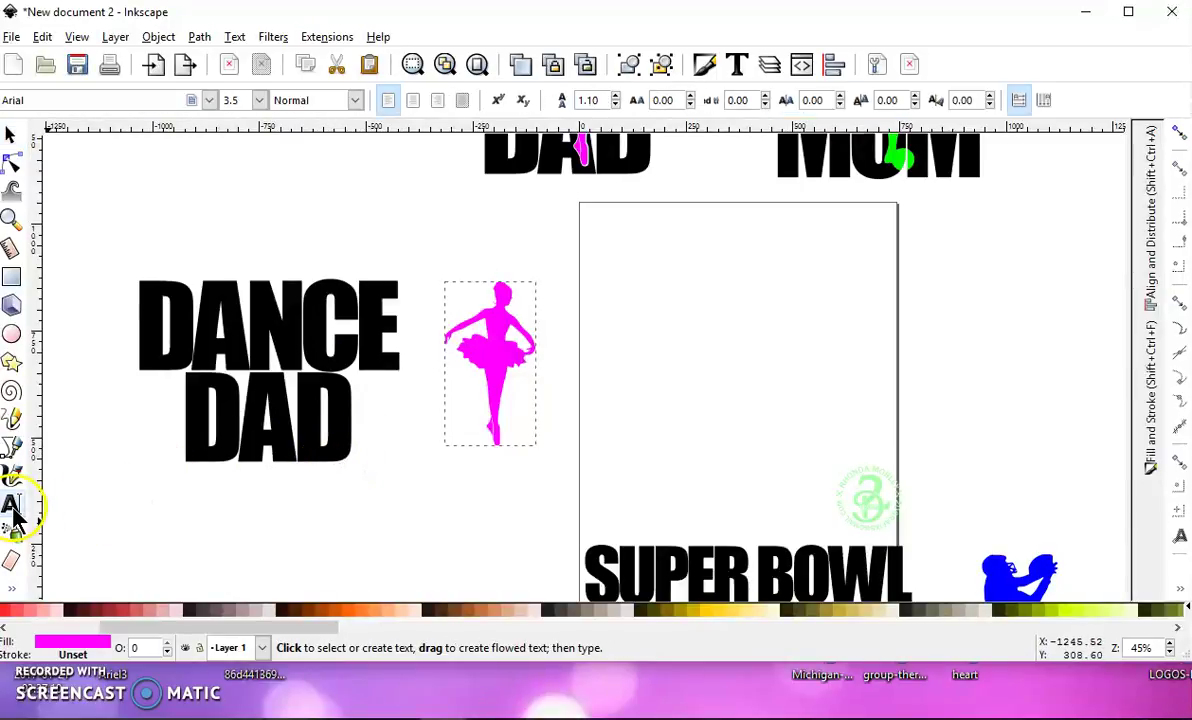
pyautogui.click(262, 375)
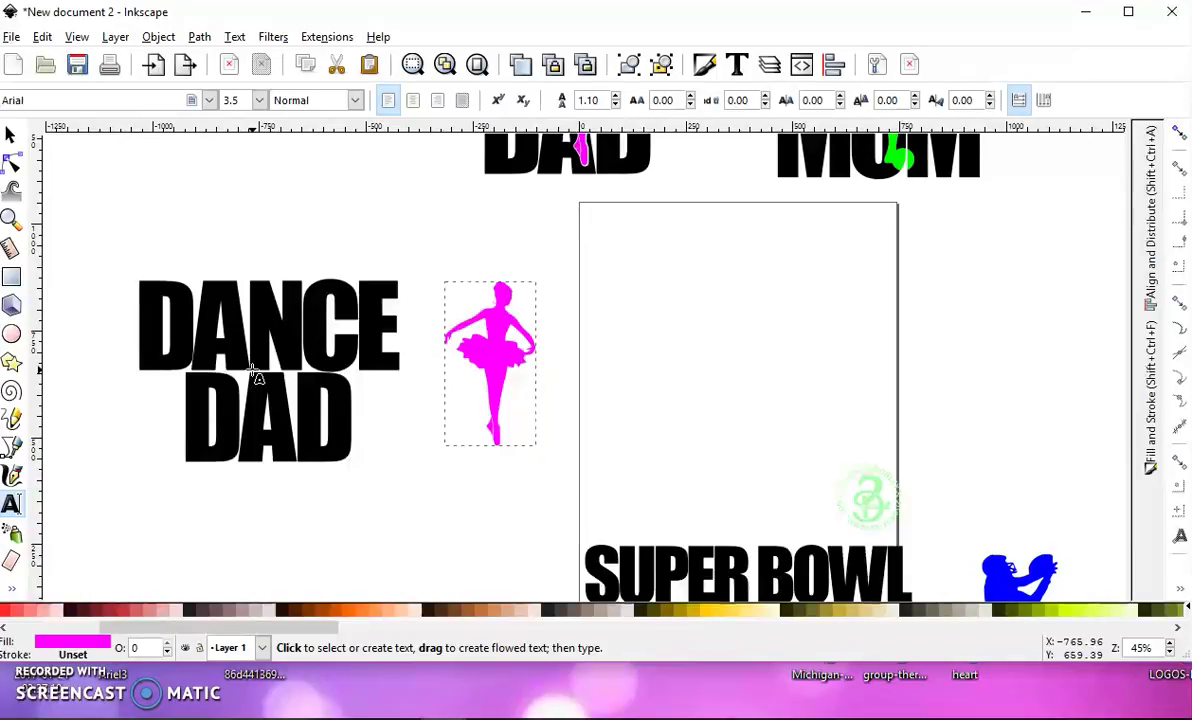
pyautogui.press('s')
pyautogui.moveTo(489, 356)
pyautogui.mouseDown()
pyautogui.moveTo(278, 366)
pyautogui.moveTo(296, 348)
pyautogui.mouseUp()
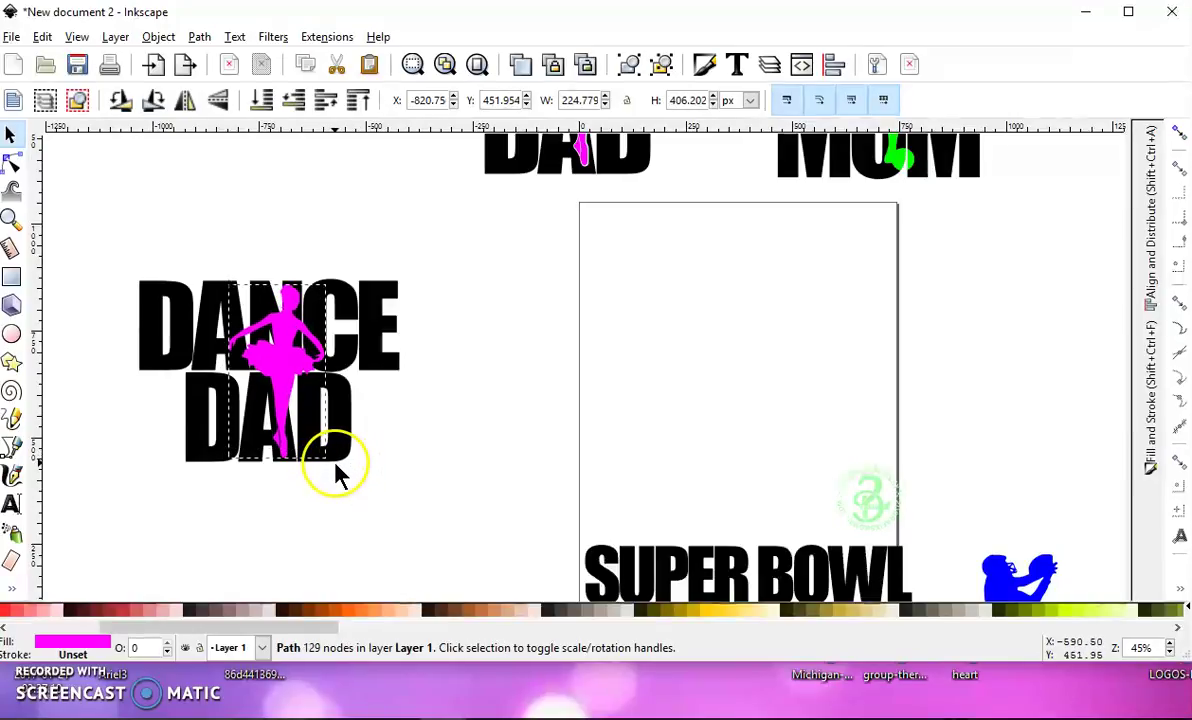
# - Slightly enlarge the ballerina, then duplicate DANCE DAD with her and place the copy below
pyautogui.moveTo(327, 458); pyautogui.dragTo(332, 464)
pyautogui.moveTo(282, 379); pyautogui.dragTo(282, 374)
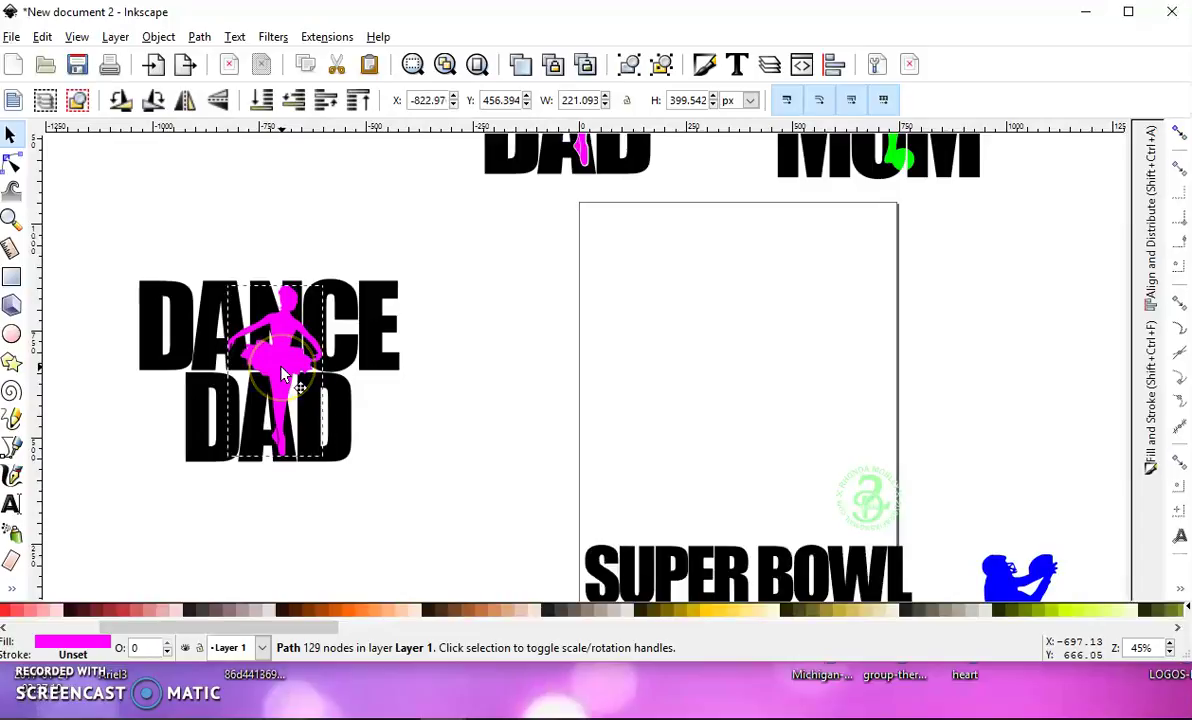
pyautogui.moveTo(100, 241)
pyautogui.mouseDown()
pyautogui.moveTo(378, 470)
pyautogui.moveTo(530, 566)
pyautogui.mouseUp()
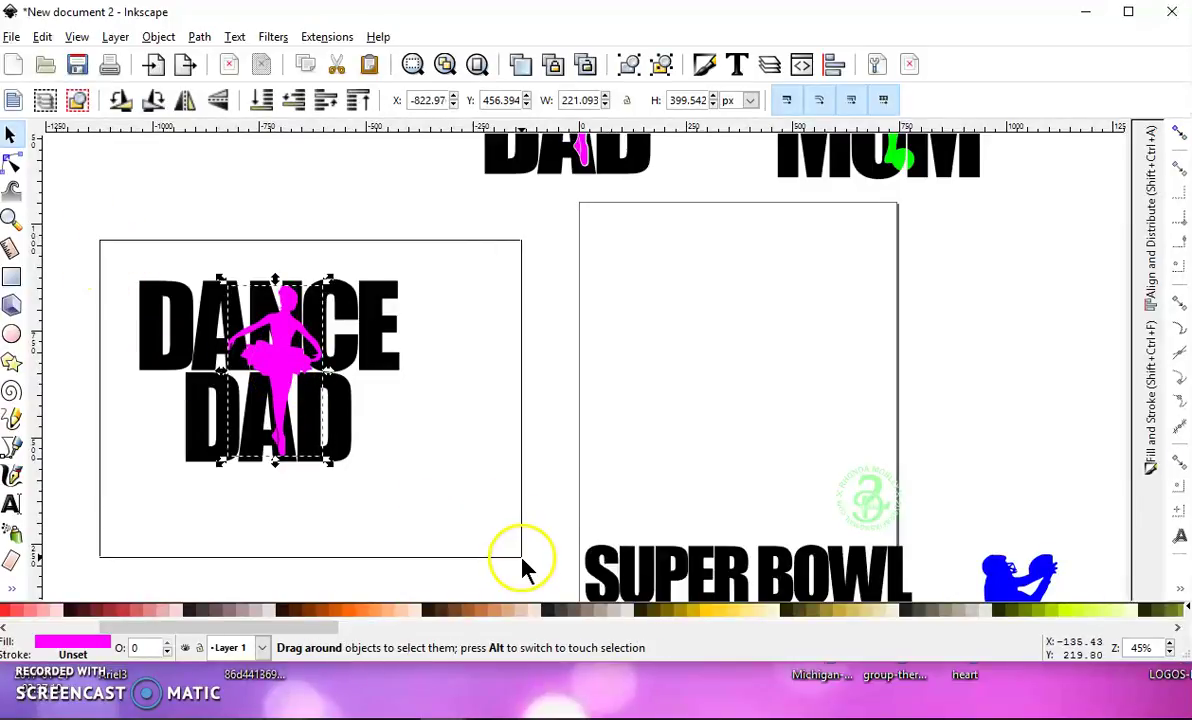
pyautogui.rightClick(321, 355)
pyautogui.click(386, 468)
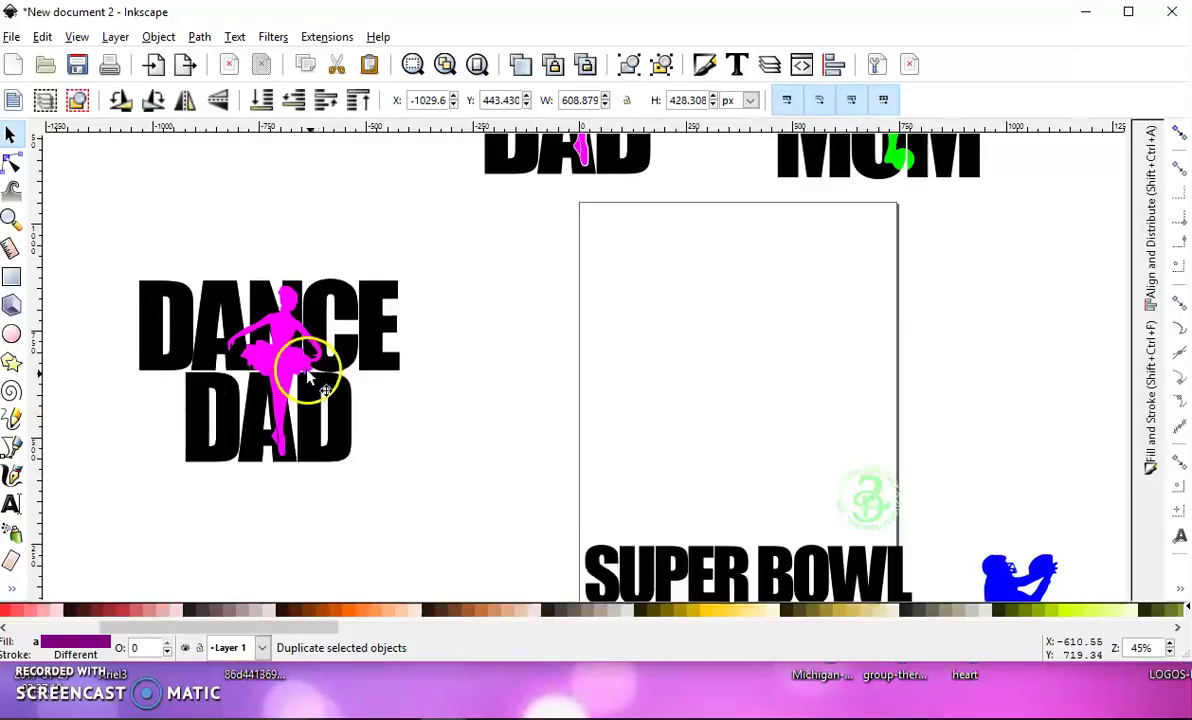
pyautogui.moveTo(293, 346); pyautogui.dragTo(298, 532)
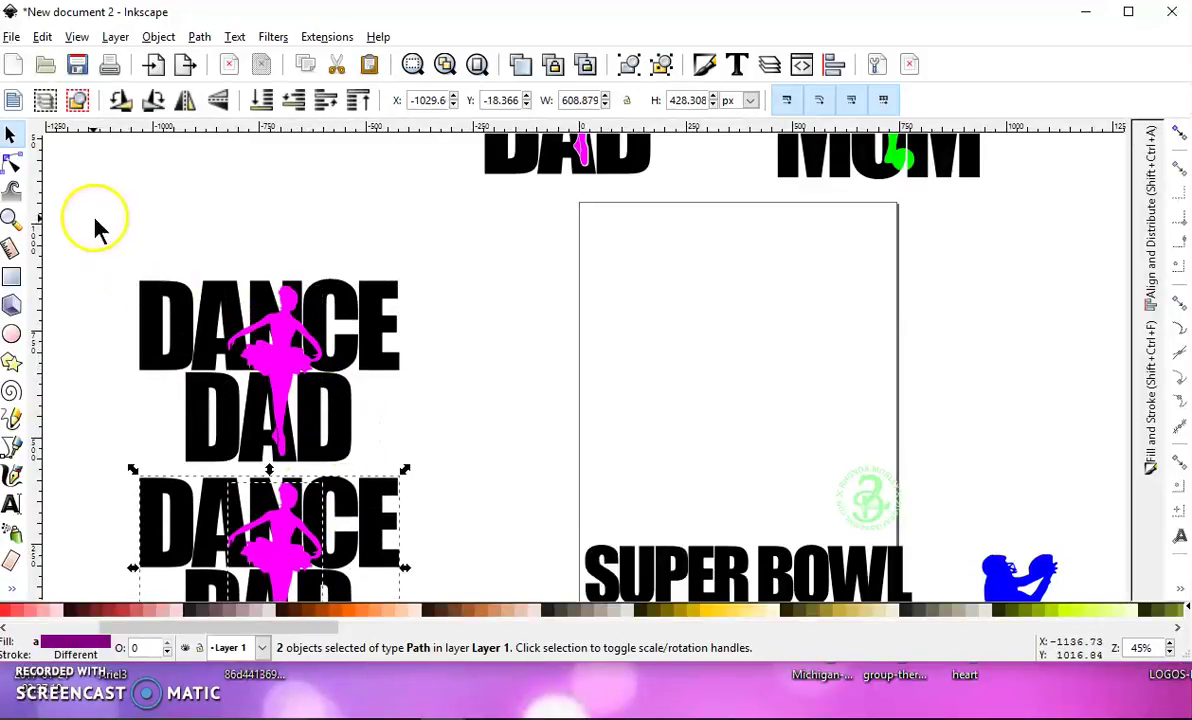
# - Cut the ballerina out of the upper DANCE DAD with Path > Difference
pyautogui.moveTo(85, 242); pyautogui.dragTo(455, 492)
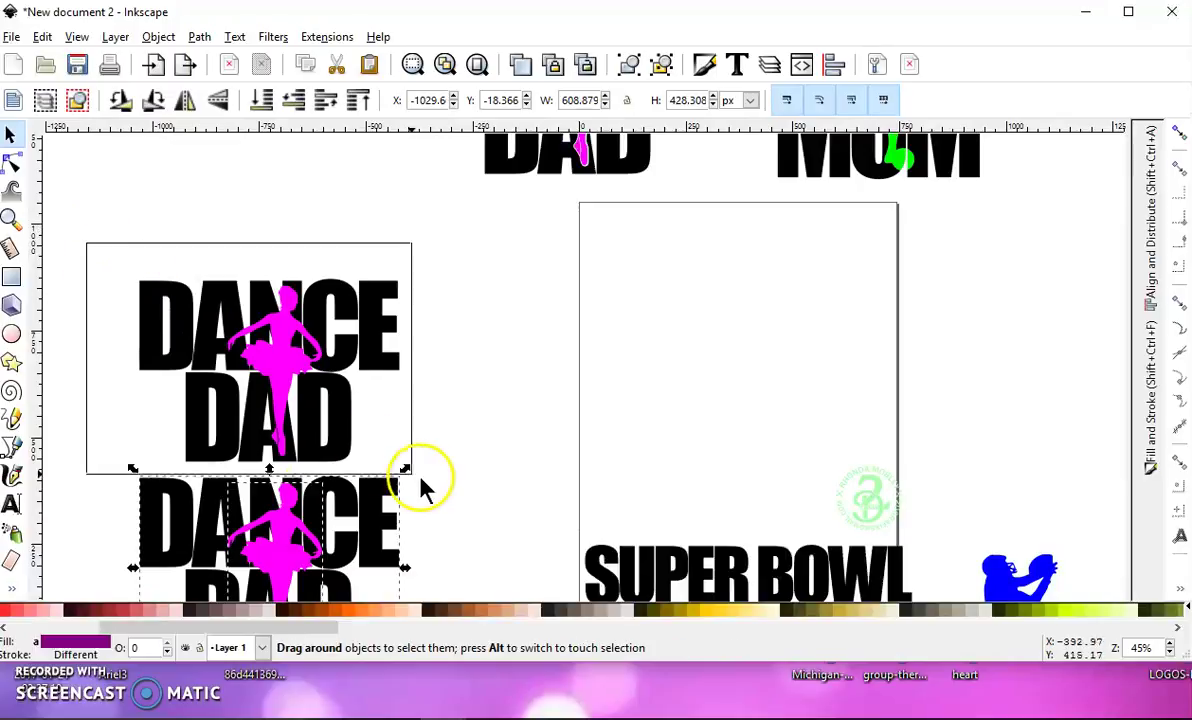
pyautogui.click(199, 37)
pyautogui.click(268, 166)
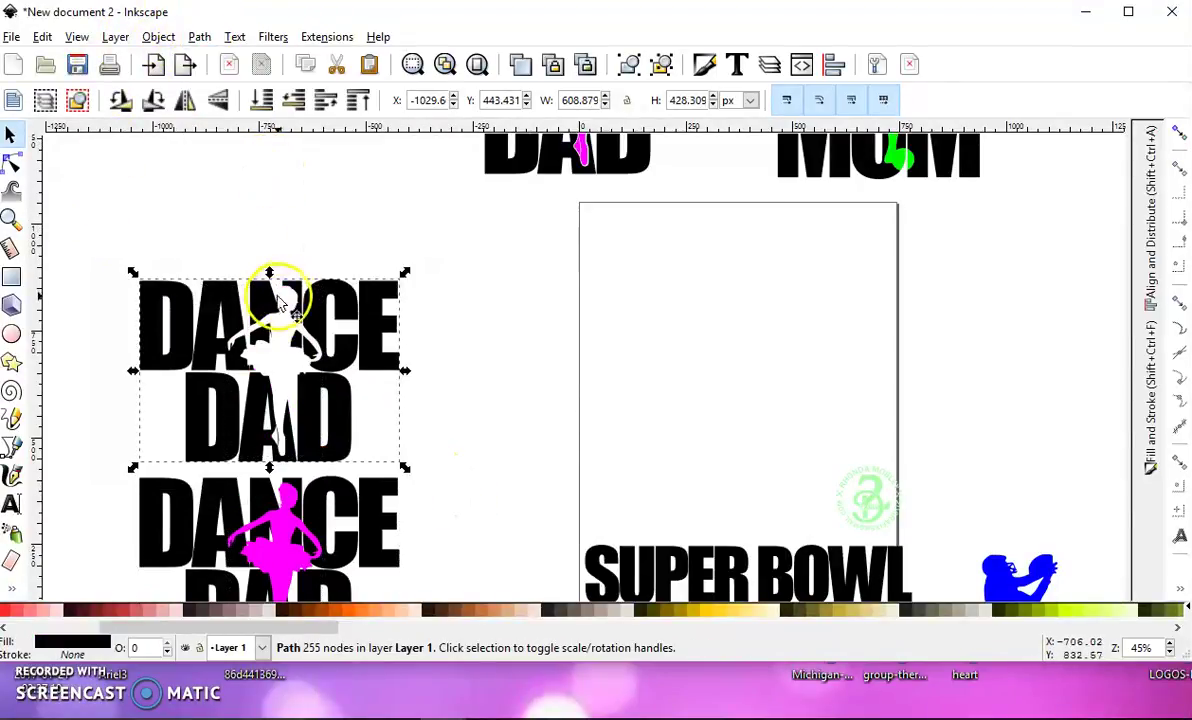
pyautogui.scroll(-2, 283, 305)
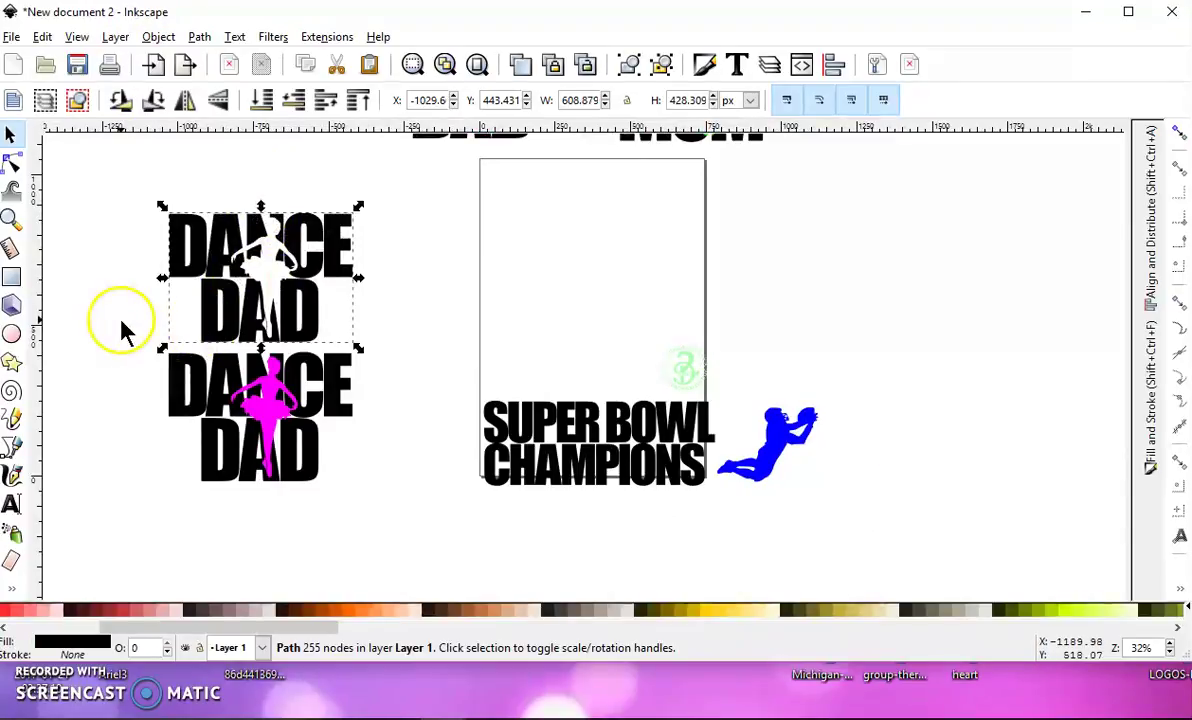
# - Send the lower pink ballerina behind its lettering and select both together
pyautogui.moveTo(121, 330); pyautogui.dragTo(388, 497)
pyautogui.click(255, 370)
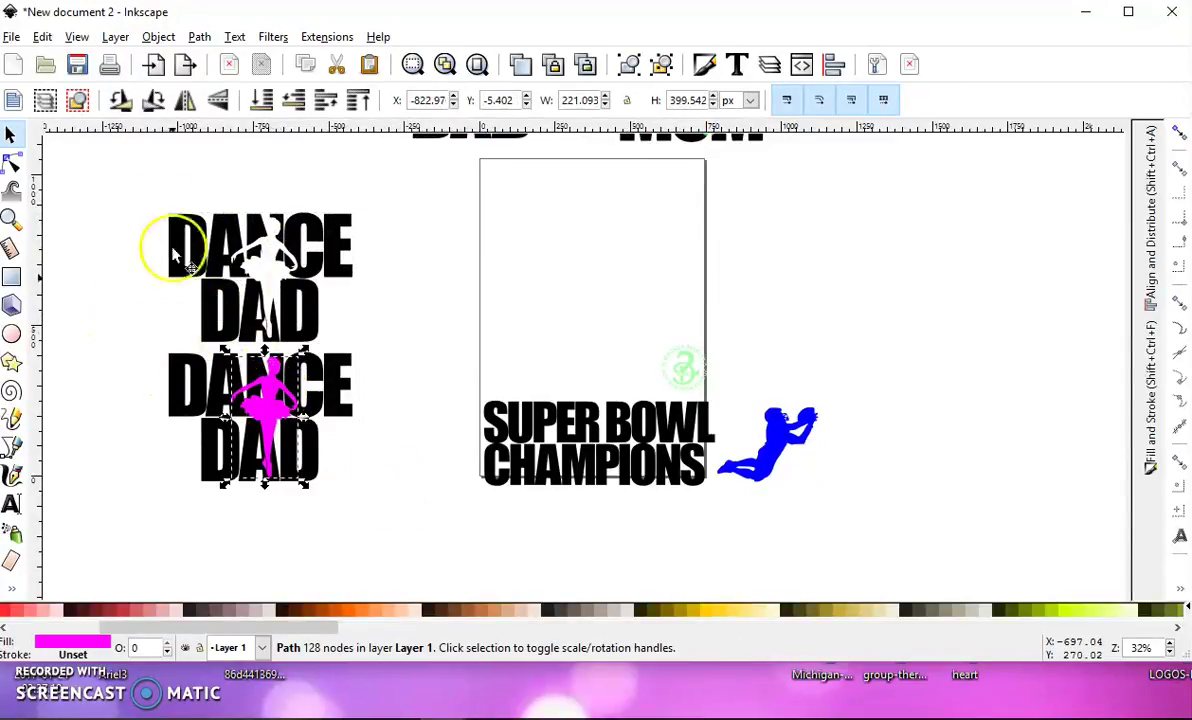
pyautogui.click(261, 100)
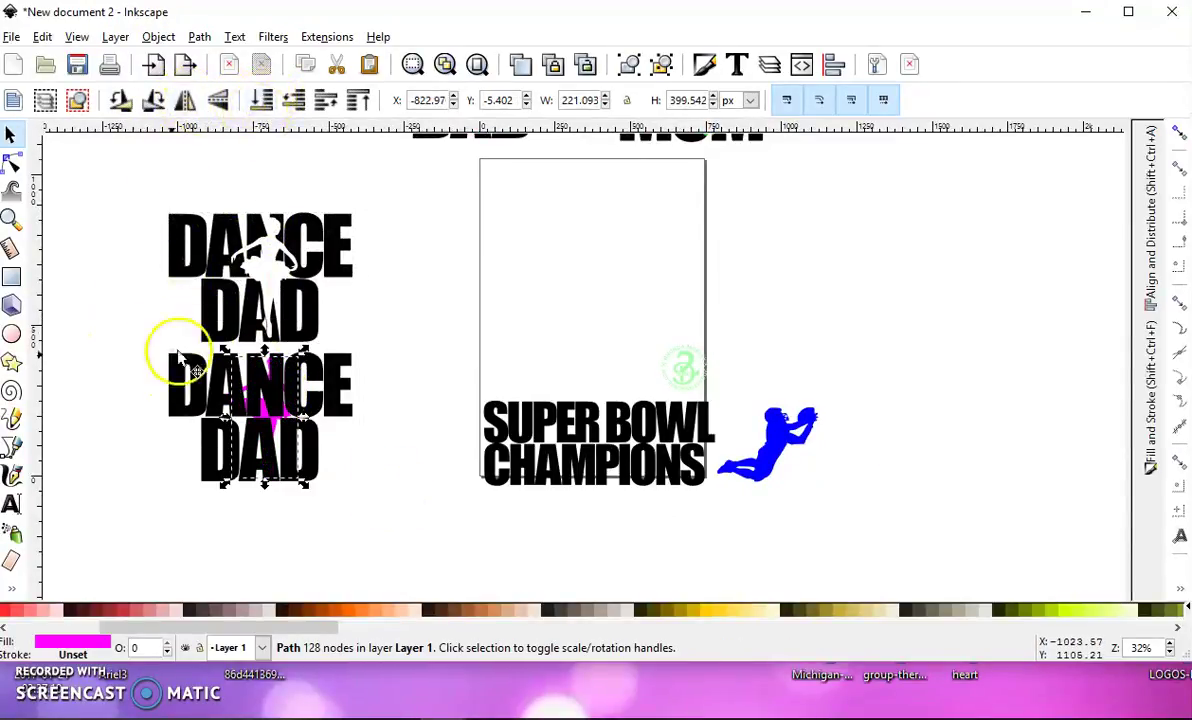
pyautogui.moveTo(138, 335); pyautogui.dragTo(376, 478)
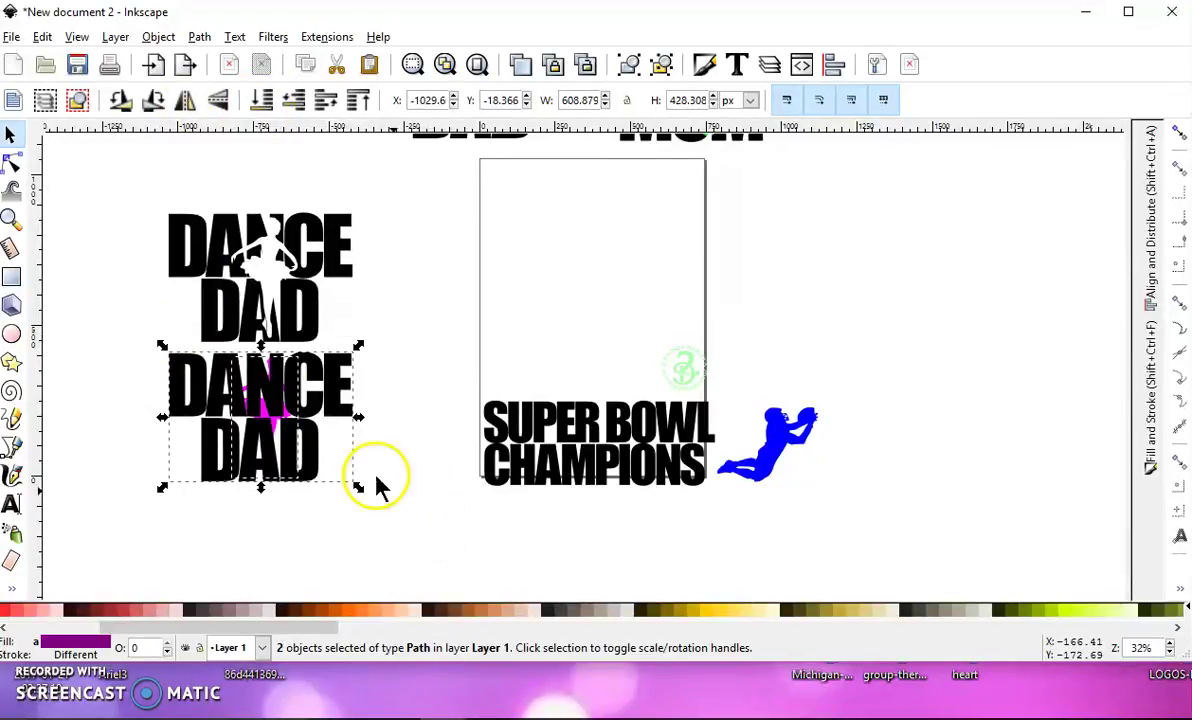
# - Trim the pink ballerina with Path > Intersection and move it straight up into the cutout
pyautogui.click(199, 37)
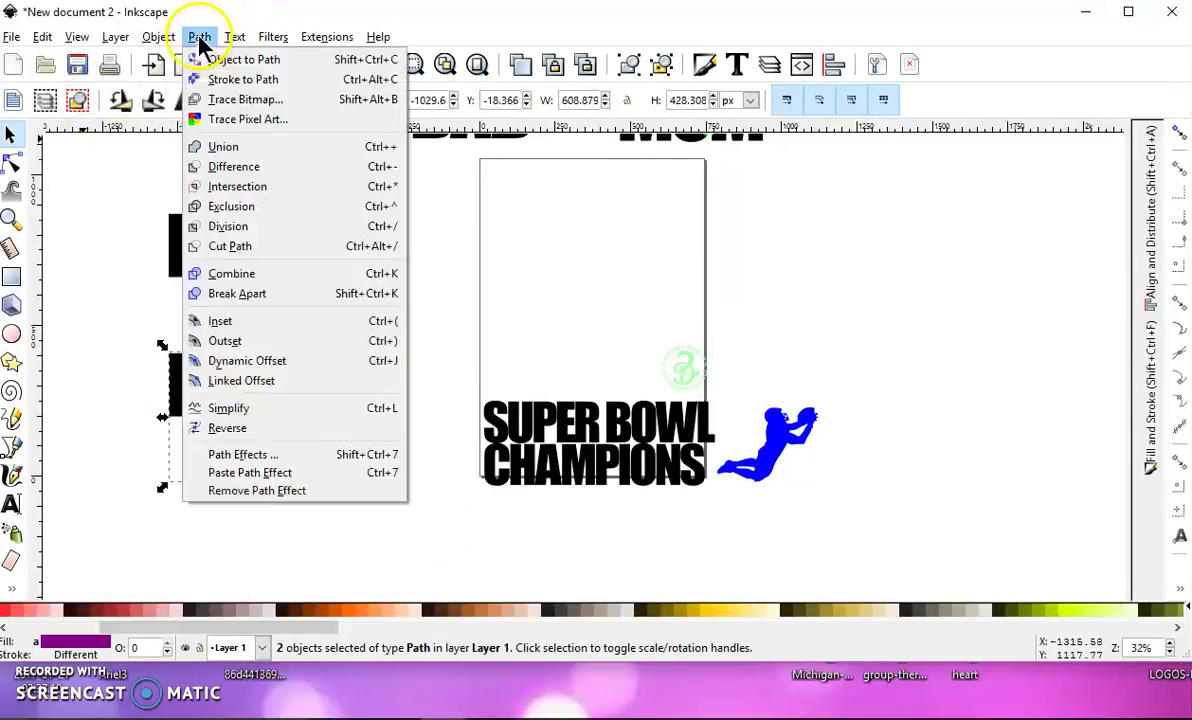
pyautogui.click(258, 187)
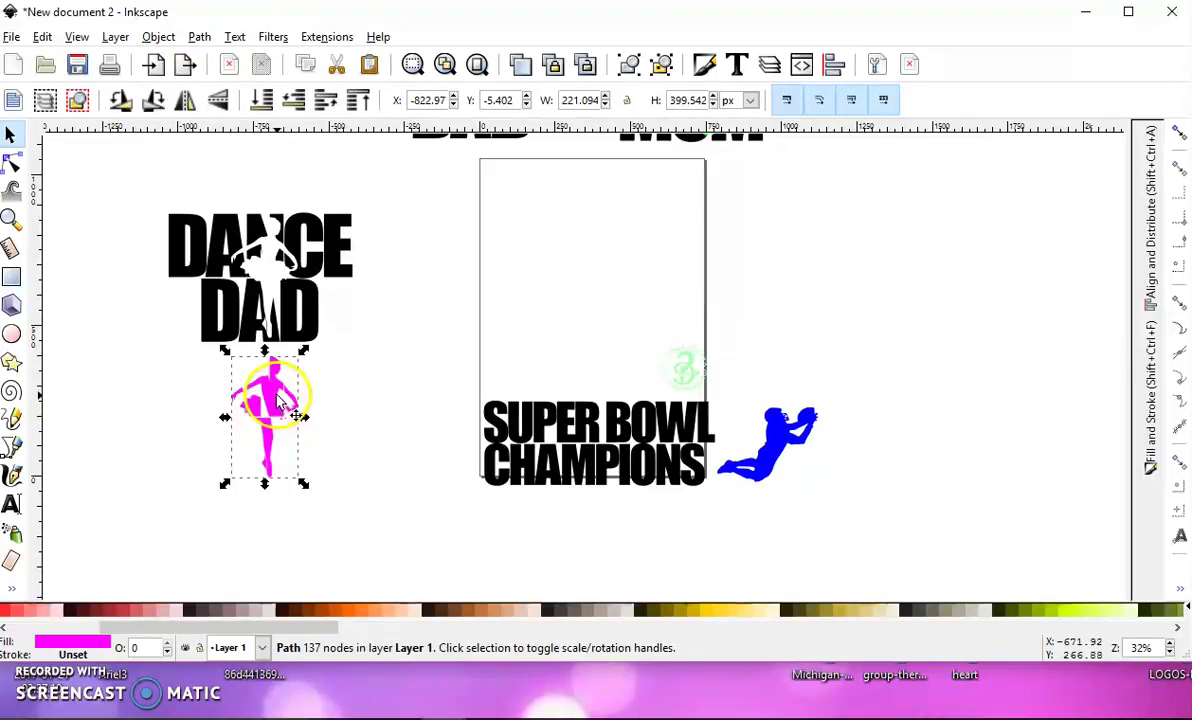
pyautogui.press('ctrl')
pyautogui.moveTo(272, 405); pyautogui.dragTo(264, 258)
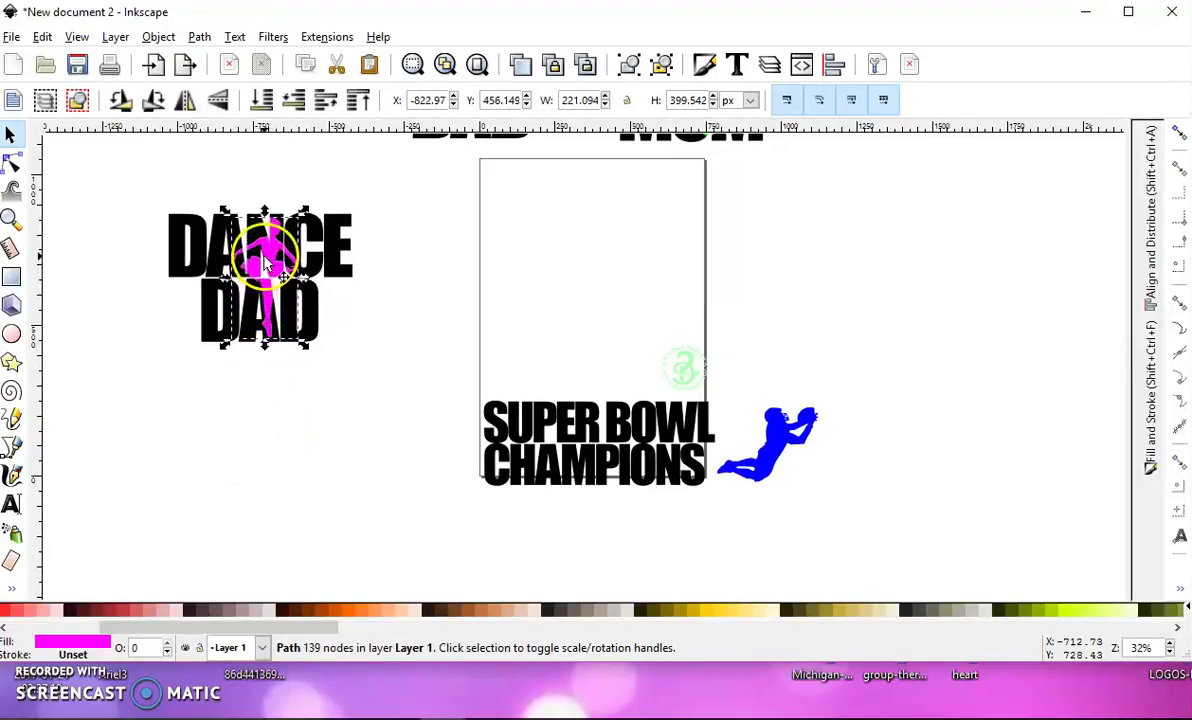
# - Group the DANCE DAD lettering with the pink ballerina and move the group right toward the page
pyautogui.scroll(3, 268, 262)
pyautogui.scroll(2, 310, 295)
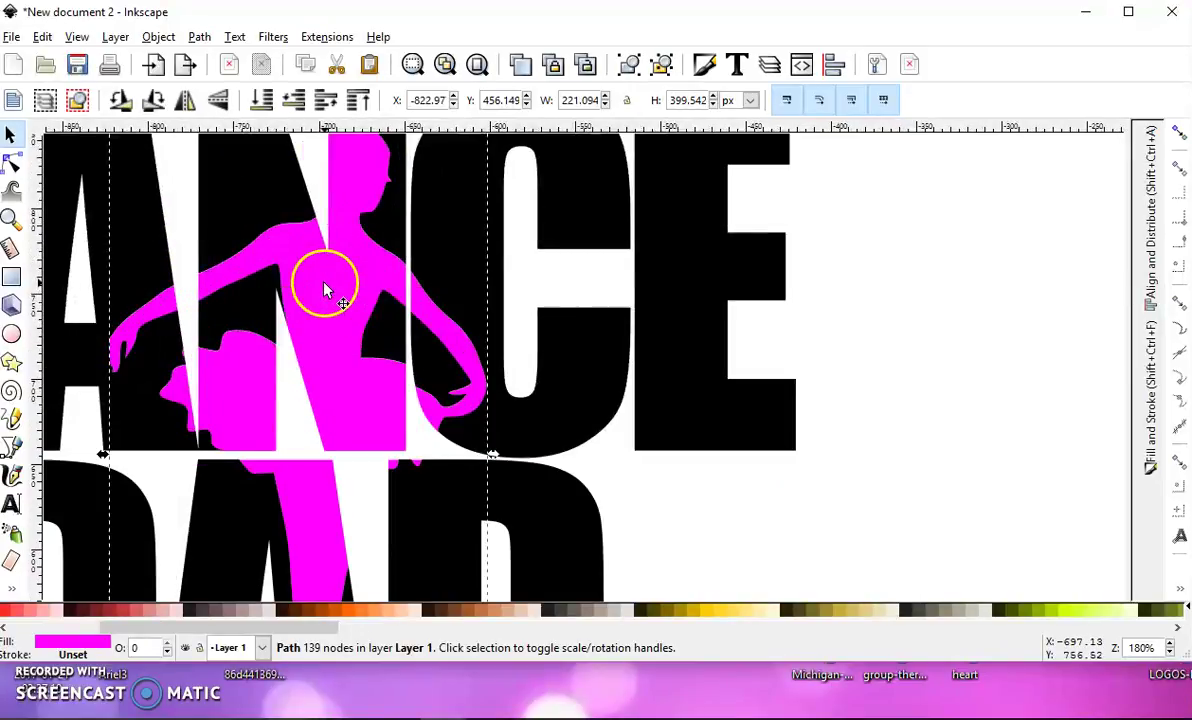
pyautogui.scroll(-3, 325, 288)
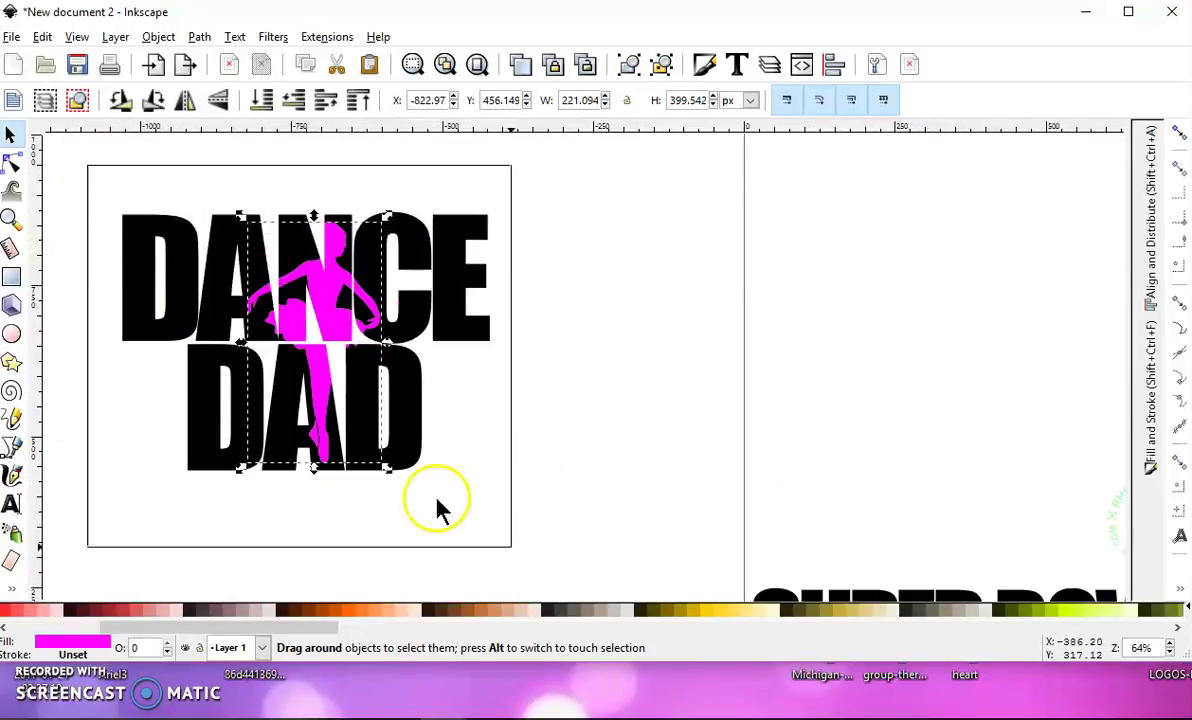
pyautogui.click(634, 72)
pyautogui.moveTo(404, 311)
pyautogui.mouseDown()
pyautogui.moveTo(886, 314)
pyautogui.moveTo(1062, 268)
pyautogui.mouseUp()
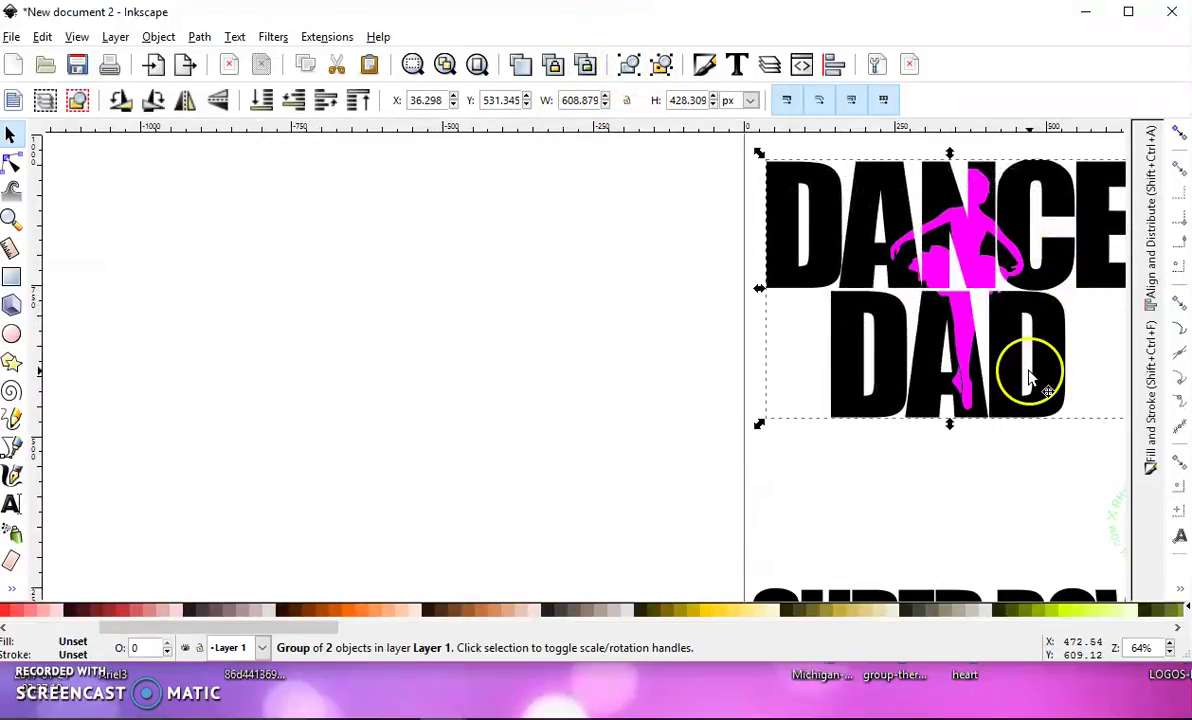
# - Drag the grouped DANCE DAD design onto the top of the page and zoom out to 45%
pyautogui.moveTo(1030, 377); pyautogui.dragTo(770, 380)
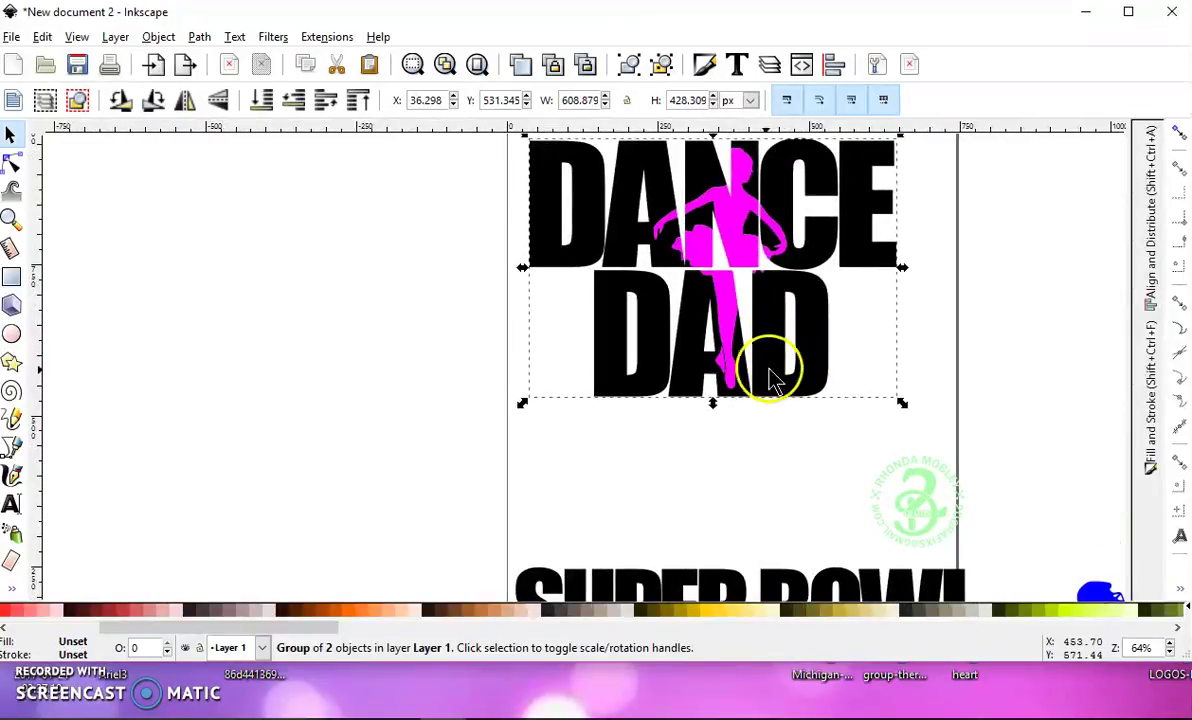
pyautogui.click(718, 200)
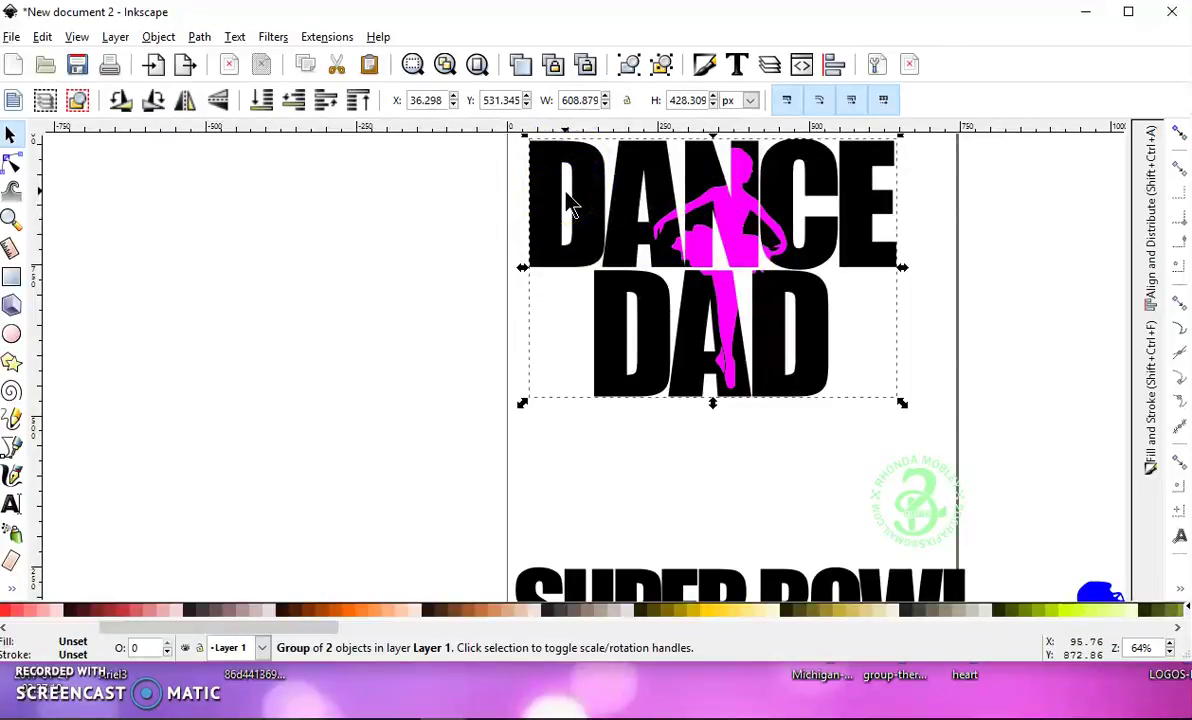
pyautogui.click(713, 359)
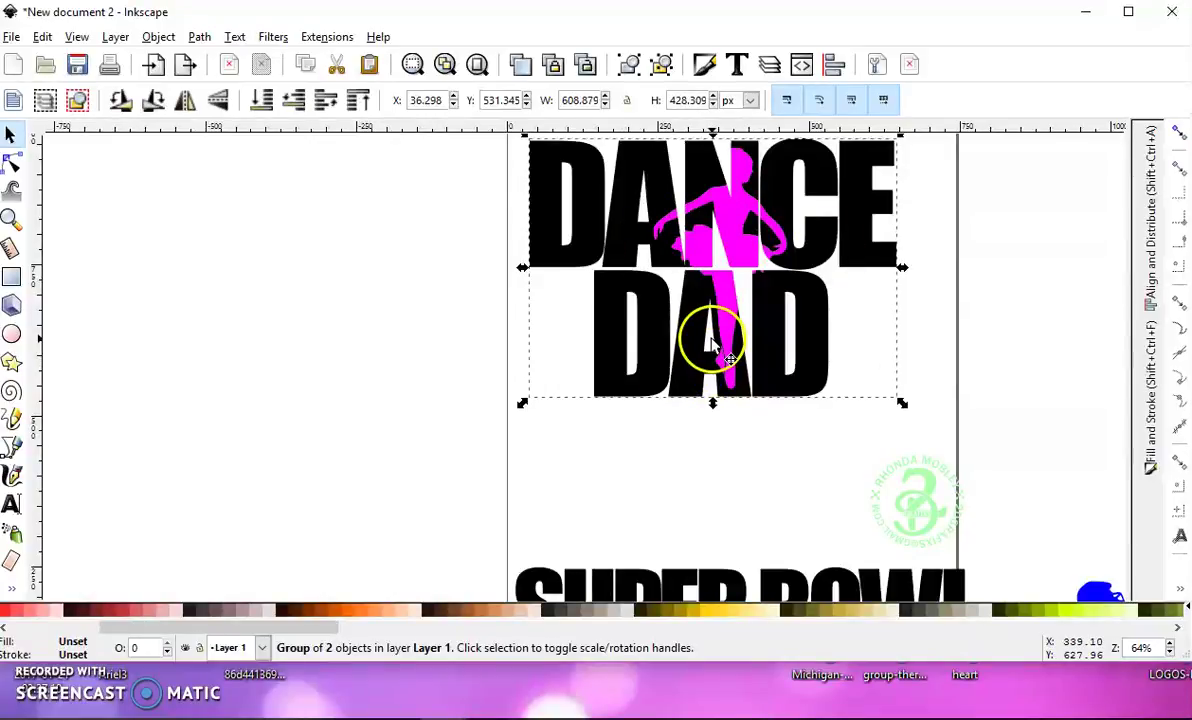
pyautogui.keyDown('ctrl'); pyautogui.scroll(-1, 710, 339); pyautogui.keyUp('ctrl')
pyautogui.scroll(-3, 718, 300)
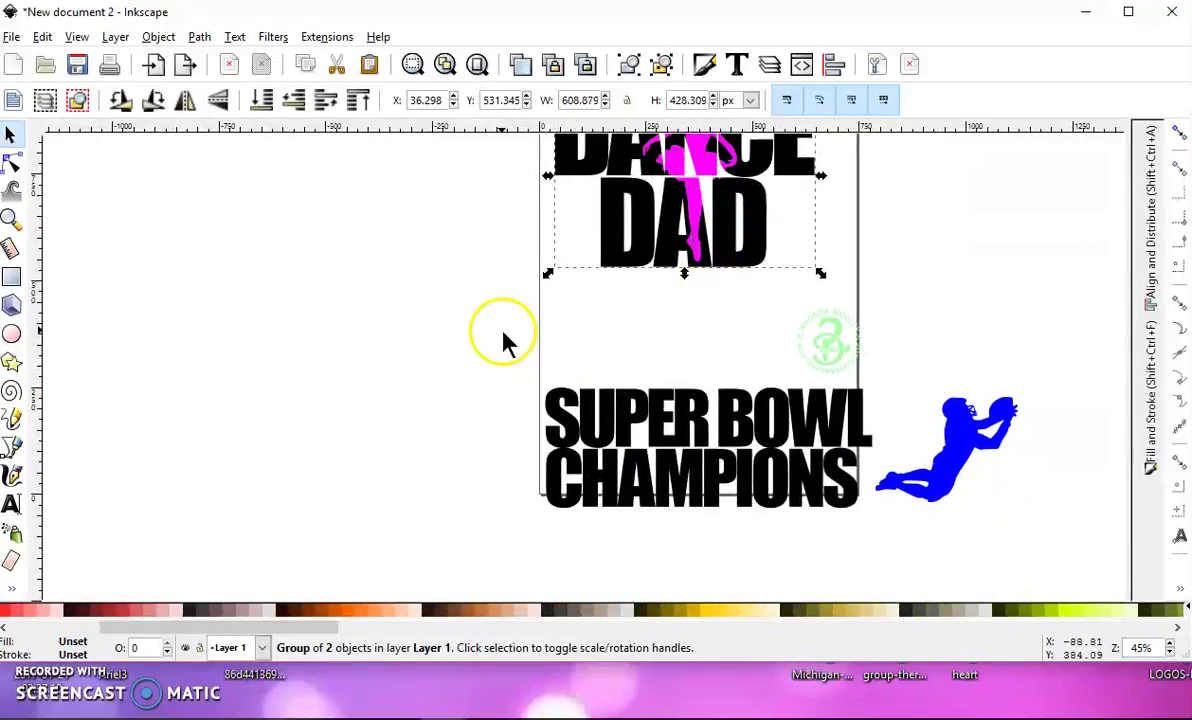
# - Move SUPER BOWL CHAMPIONS and the blue player together off the page to the left
pyautogui.moveTo(498, 328)
pyautogui.mouseDown()
pyautogui.moveTo(1147, 538)
pyautogui.moveTo(993, 492)
pyautogui.mouseUp()
pyautogui.moveTo(965, 438)
pyautogui.mouseDown()
pyautogui.moveTo(487, 393)
pyautogui.moveTo(491, 358)
pyautogui.moveTo(560, 374)
pyautogui.mouseUp()
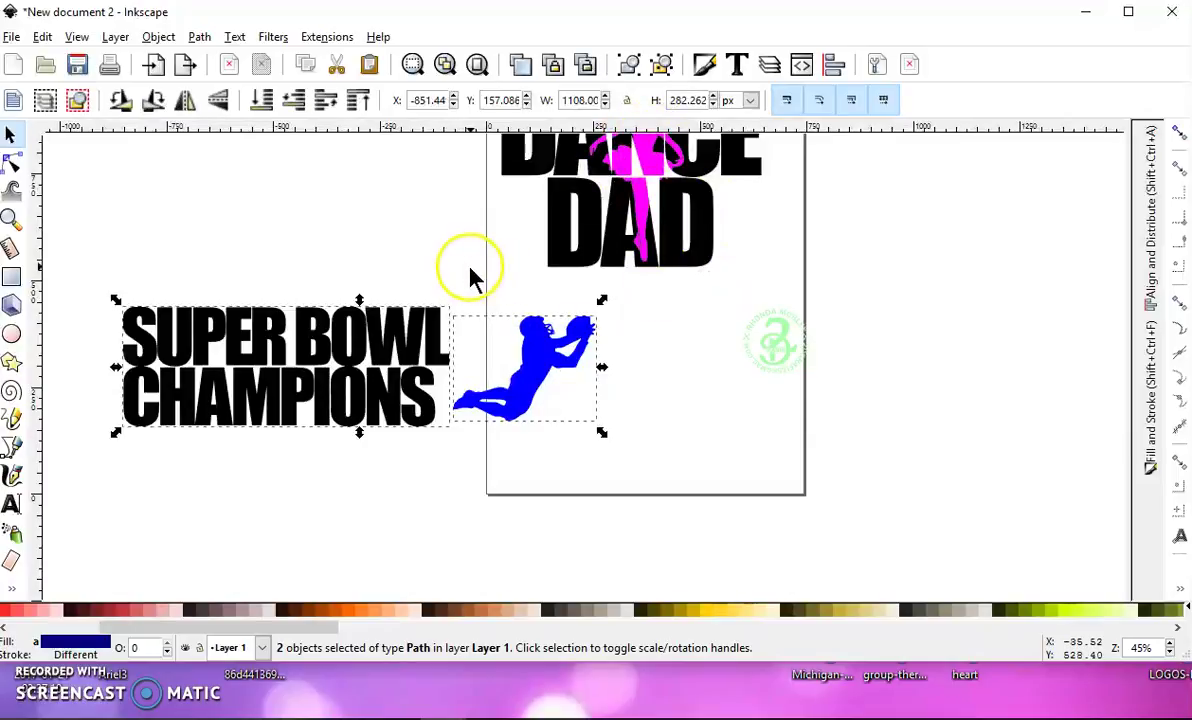
pyautogui.hscroll(-2, 468, 266)
pyautogui.scroll(1, 610, 245)
pyautogui.scroll(-1, 553, 365)
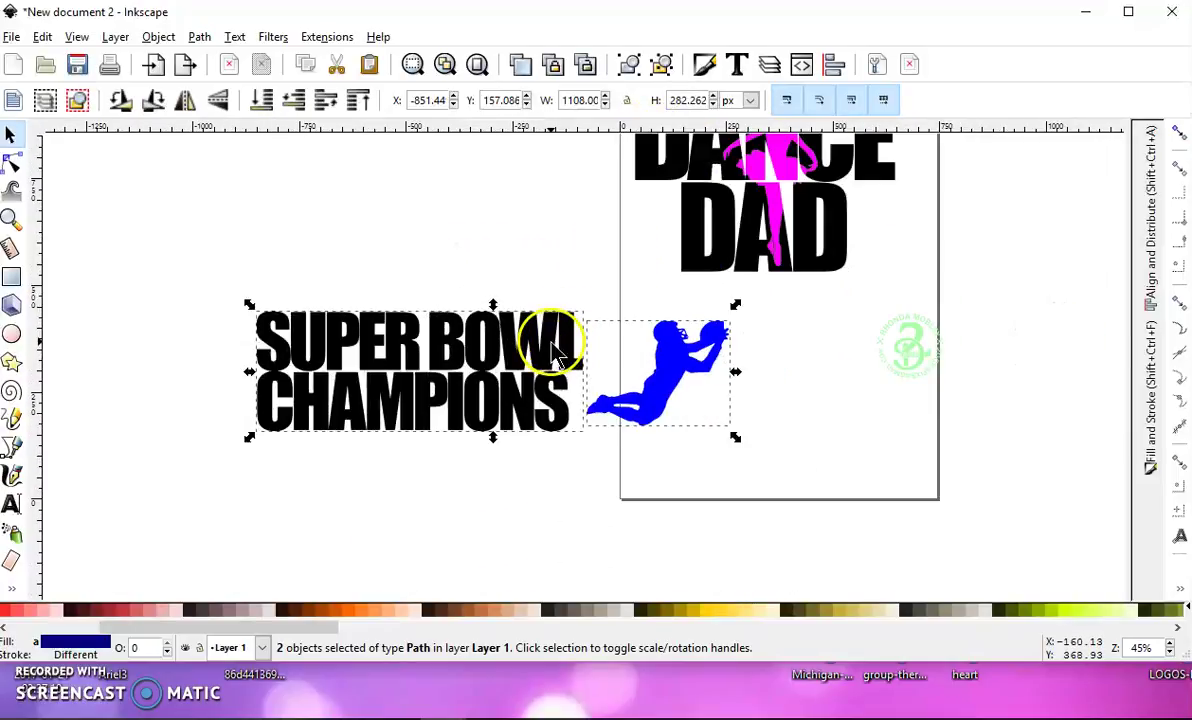
pyautogui.moveTo(566, 364)
pyautogui.mouseDown()
pyautogui.moveTo(557, 318)
pyautogui.moveTo(553, 331)
pyautogui.mouseUp()
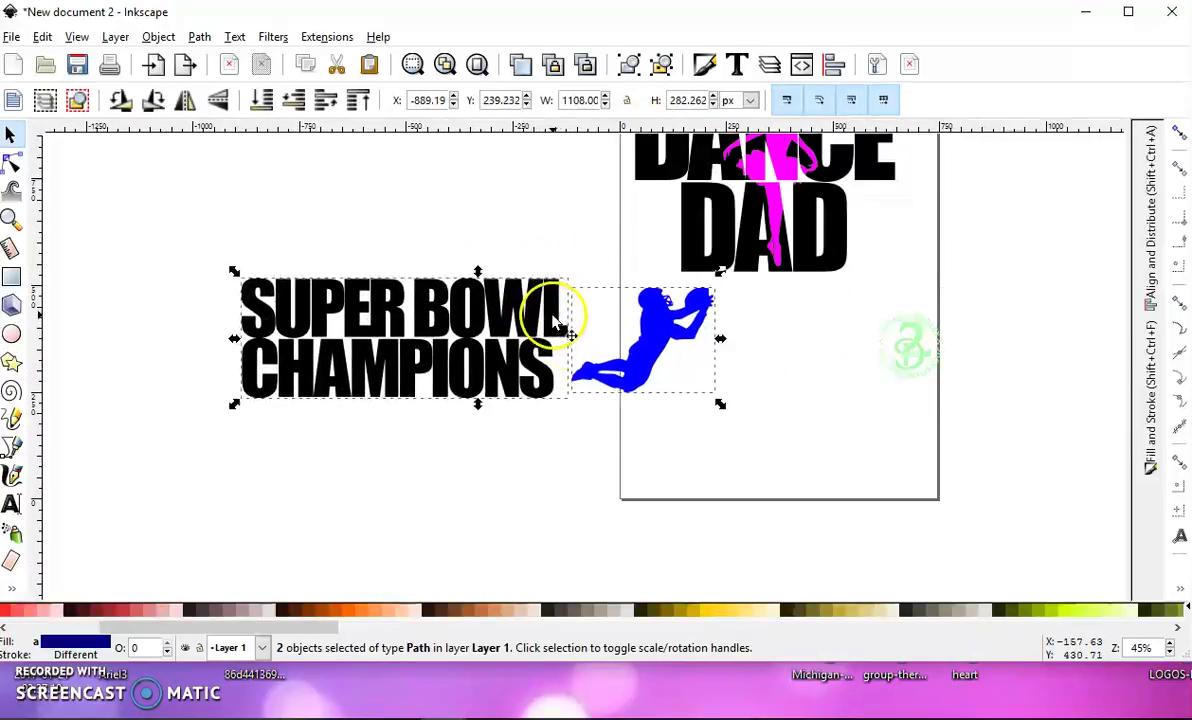
# - Lay the blue player alone across the SUPER BOWL CHAMPIONS lettering, keeping its original size
pyautogui.press('Escape')
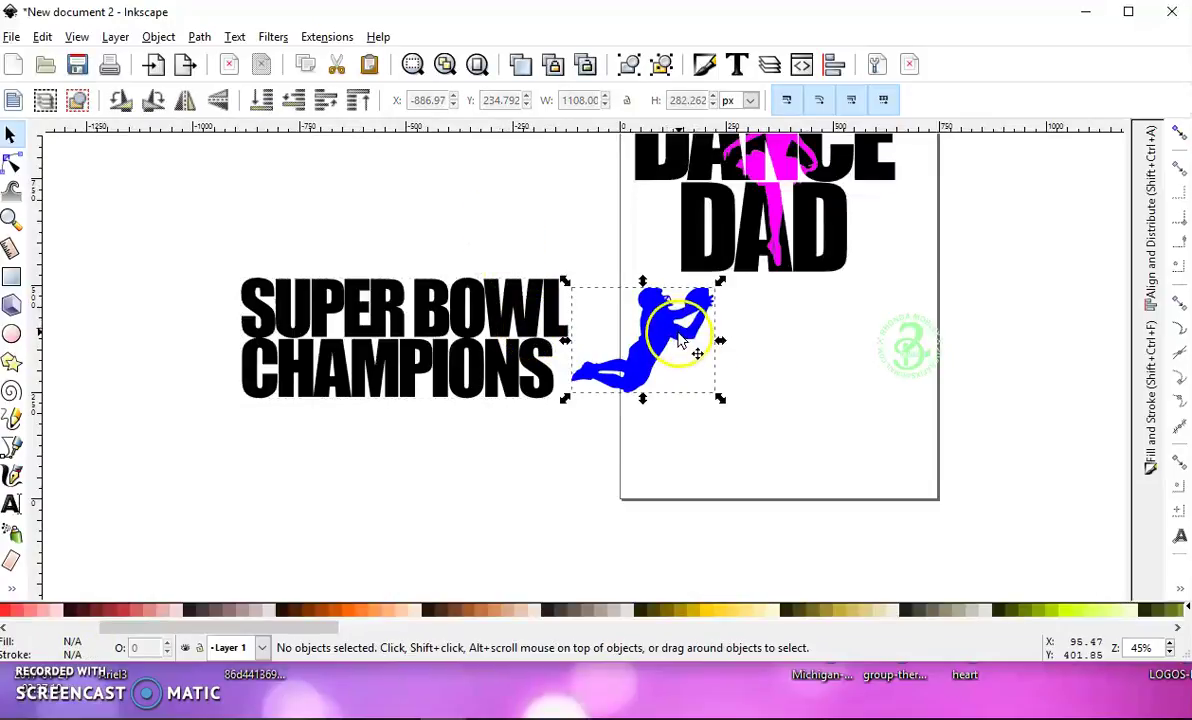
pyautogui.click(686, 350)
pyautogui.moveTo(686, 350); pyautogui.dragTo(488, 333)
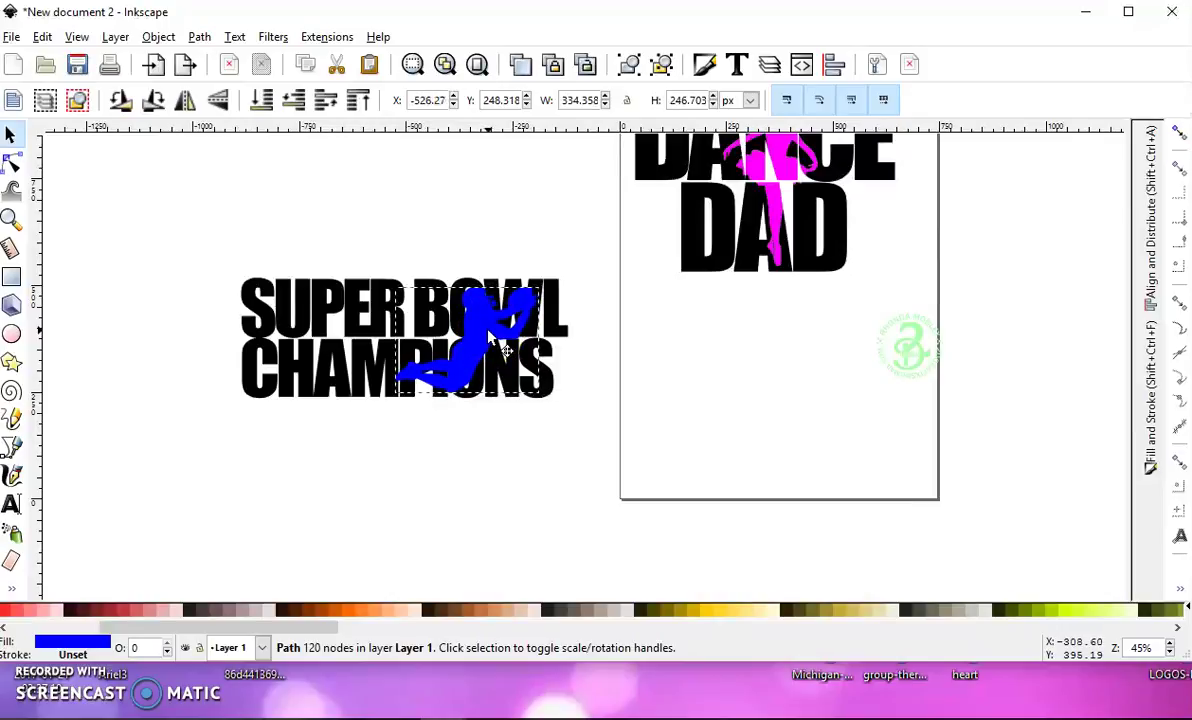
pyautogui.click(484, 355)
pyautogui.moveTo(481, 356); pyautogui.dragTo(482, 353)
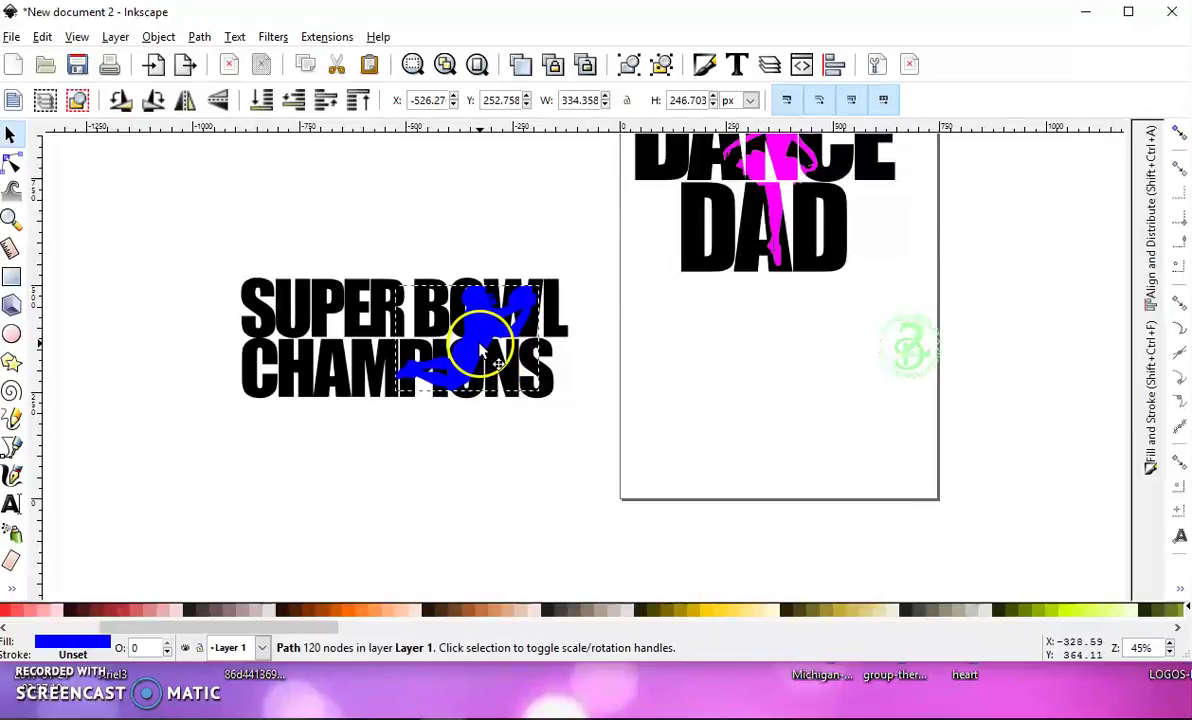
pyautogui.moveTo(545, 285)
pyautogui.mouseDown()
pyautogui.moveTo(488, 346)
pyautogui.moveTo(478, 335)
pyautogui.mouseUp()
pyautogui.press('Escape')
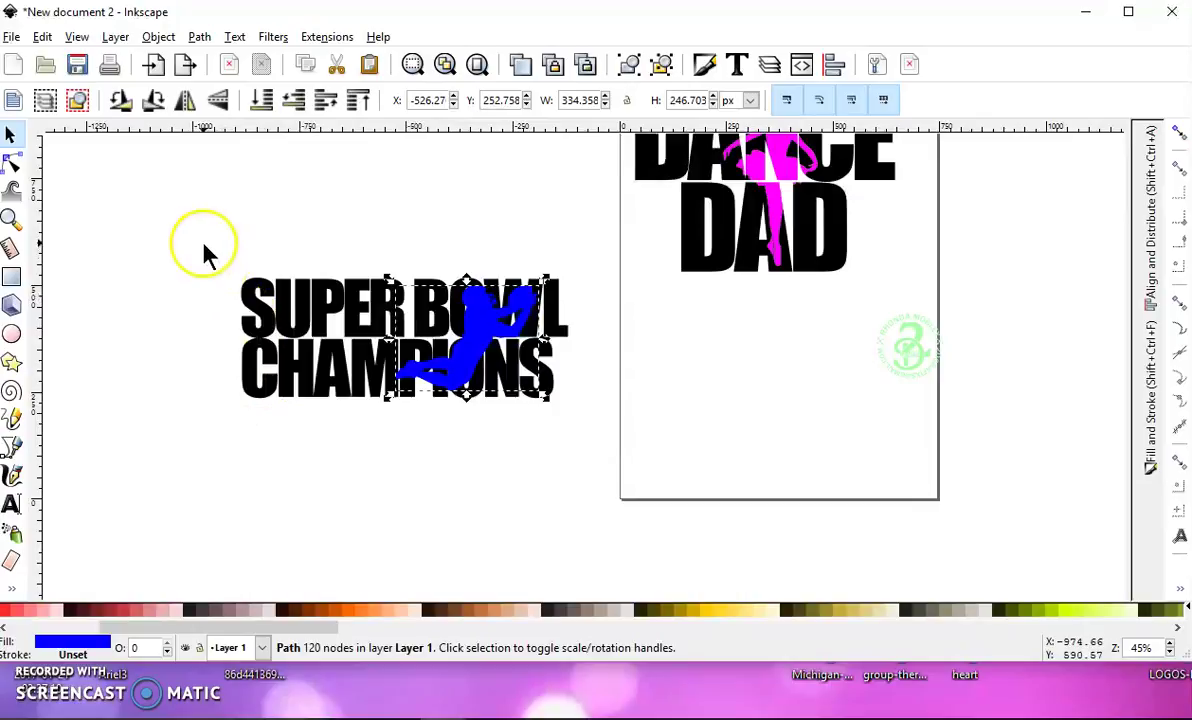
# - Duplicate SUPER BOWL CHAMPIONS with its blue player and drag the copy straight down
pyautogui.moveTo(200, 236); pyautogui.dragTo(712, 505)
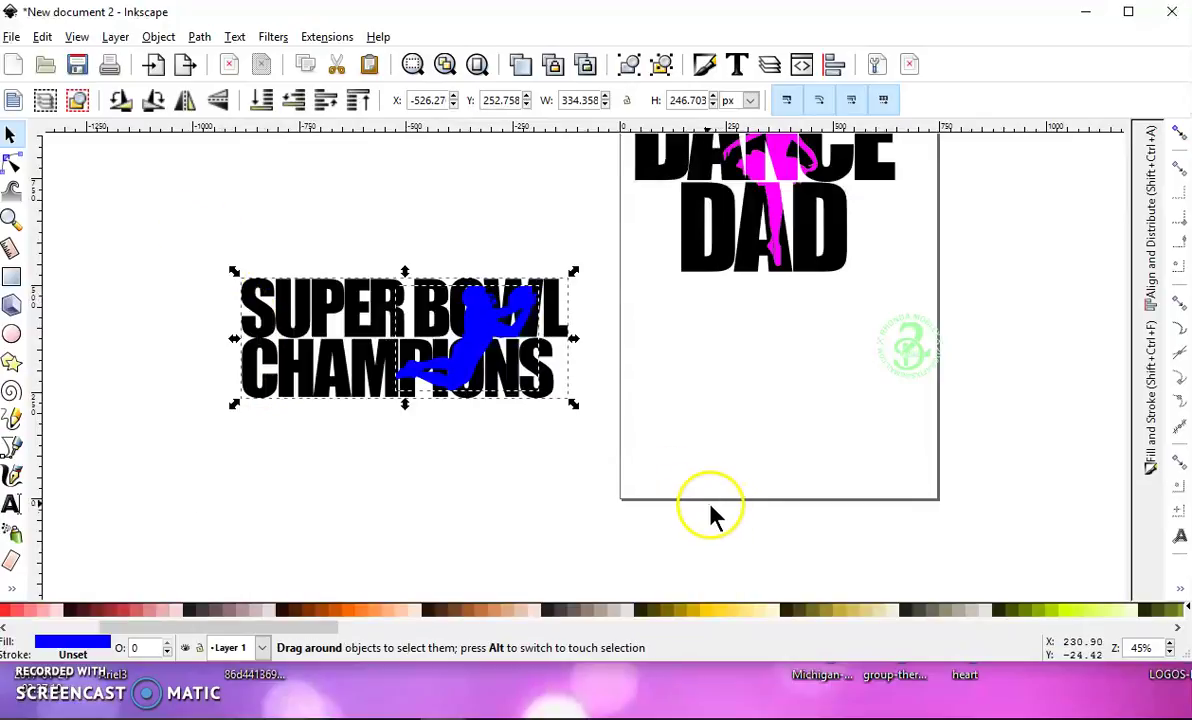
pyautogui.rightClick(478, 330)
pyautogui.click(545, 445)
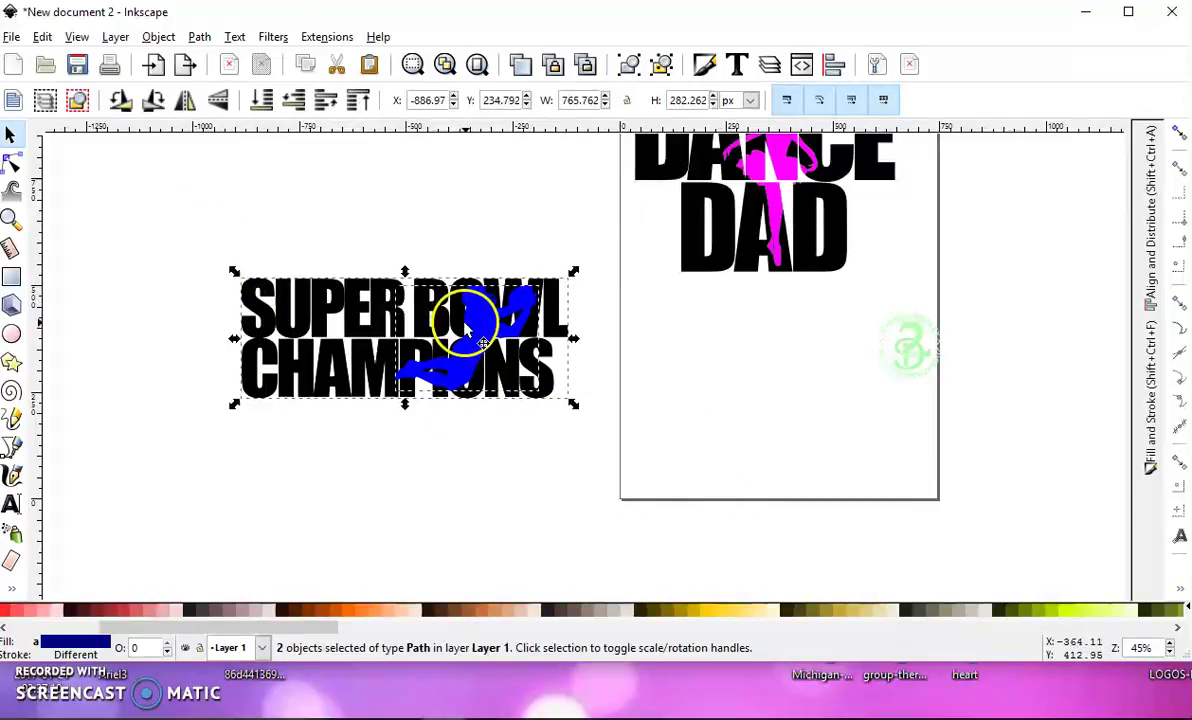
pyautogui.moveTo(478, 330); pyautogui.dragTo(478, 476)
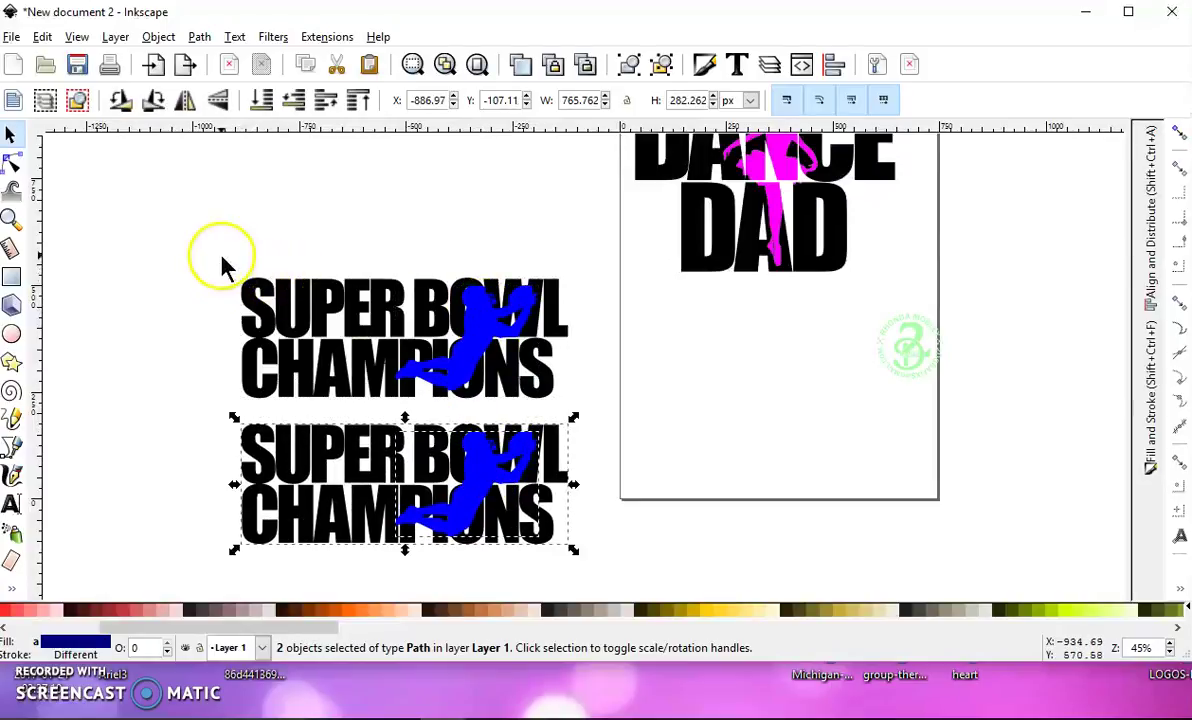
pyautogui.click(484, 343)
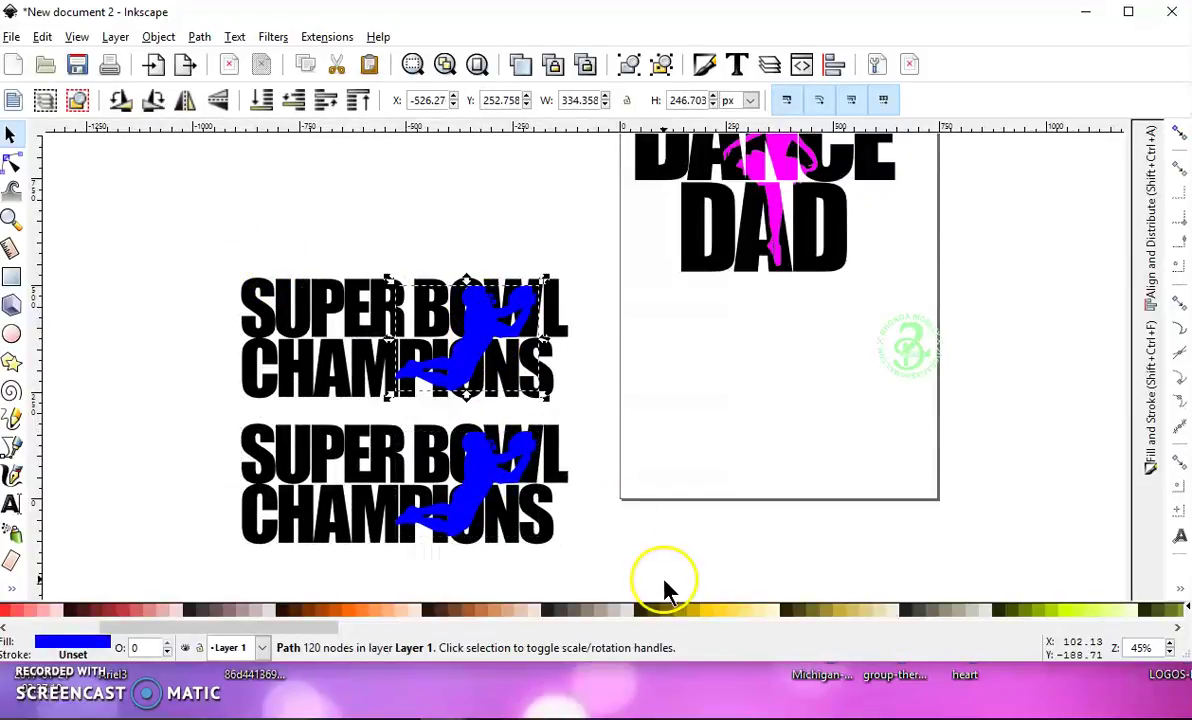
pyautogui.press('ctrl')
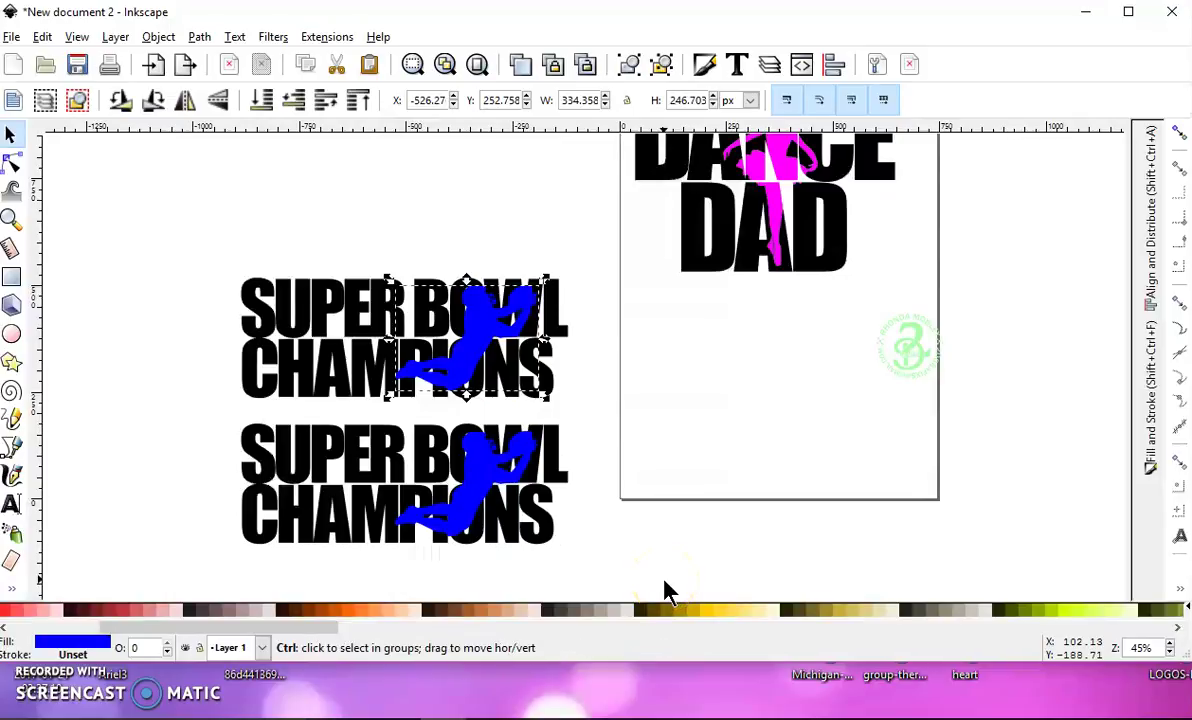
pyautogui.press('Tab')
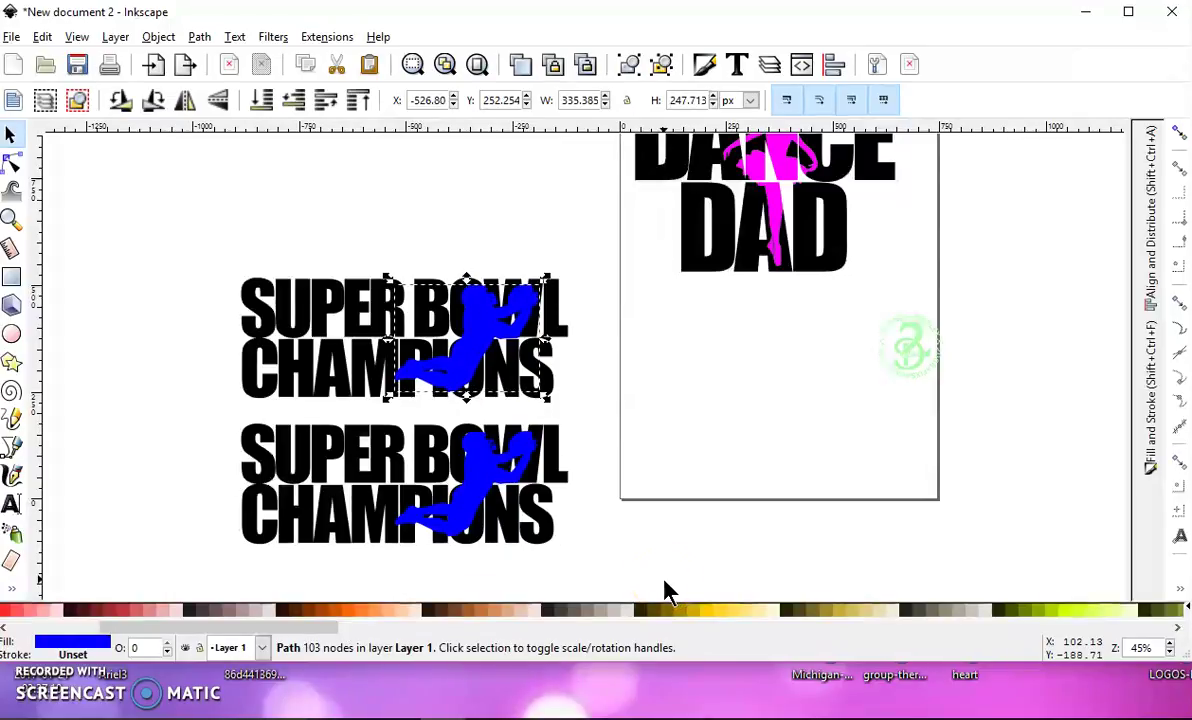
pyautogui.press('Tab')
pyautogui.press('Tab')
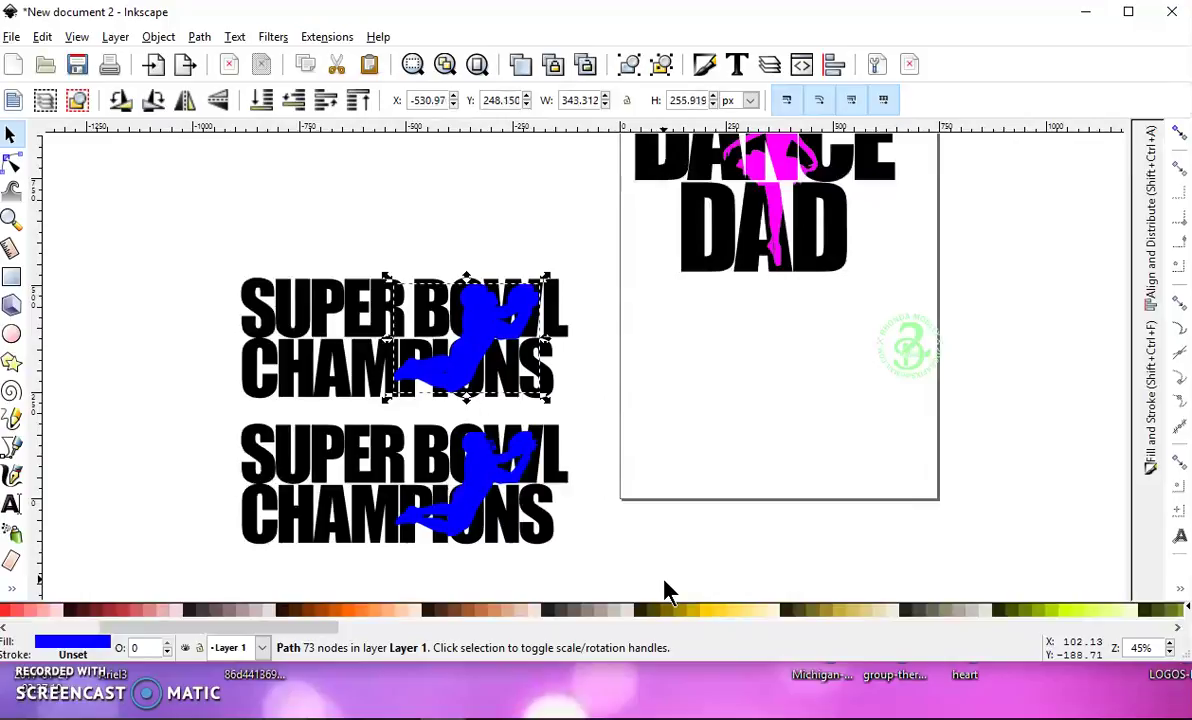
pyautogui.click(545, 474)
pyautogui.click(402, 318)
pyautogui.click(470, 360)
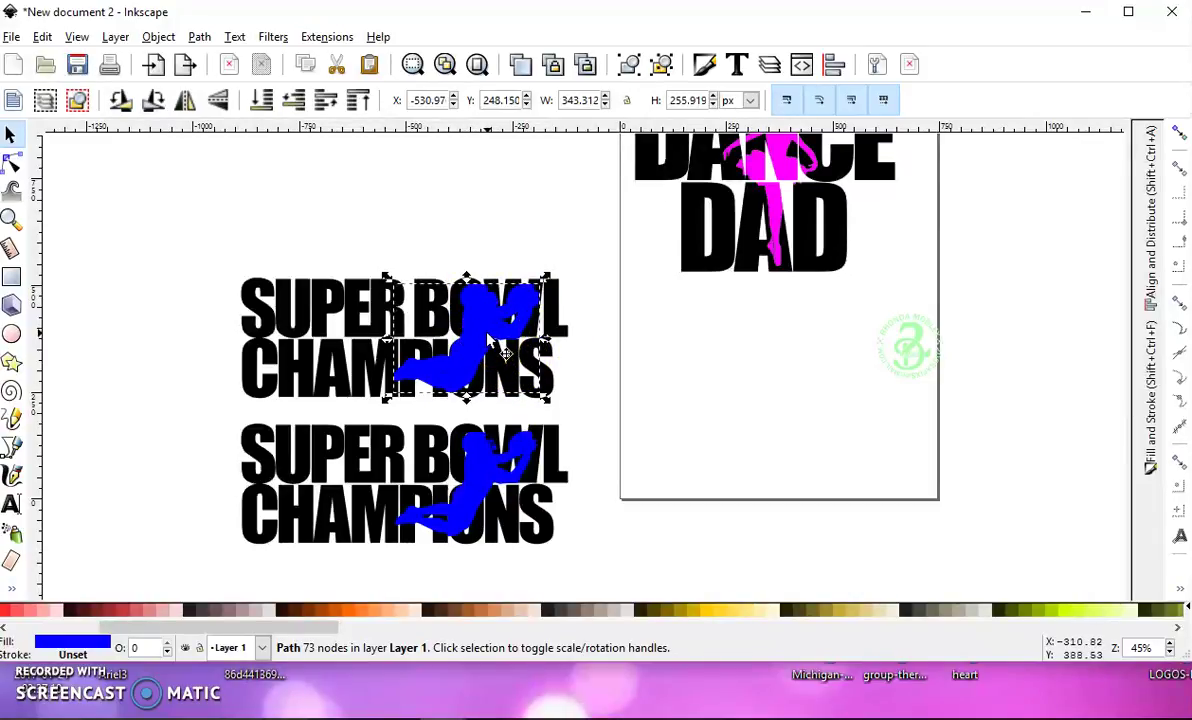
pyautogui.click(200, 40)
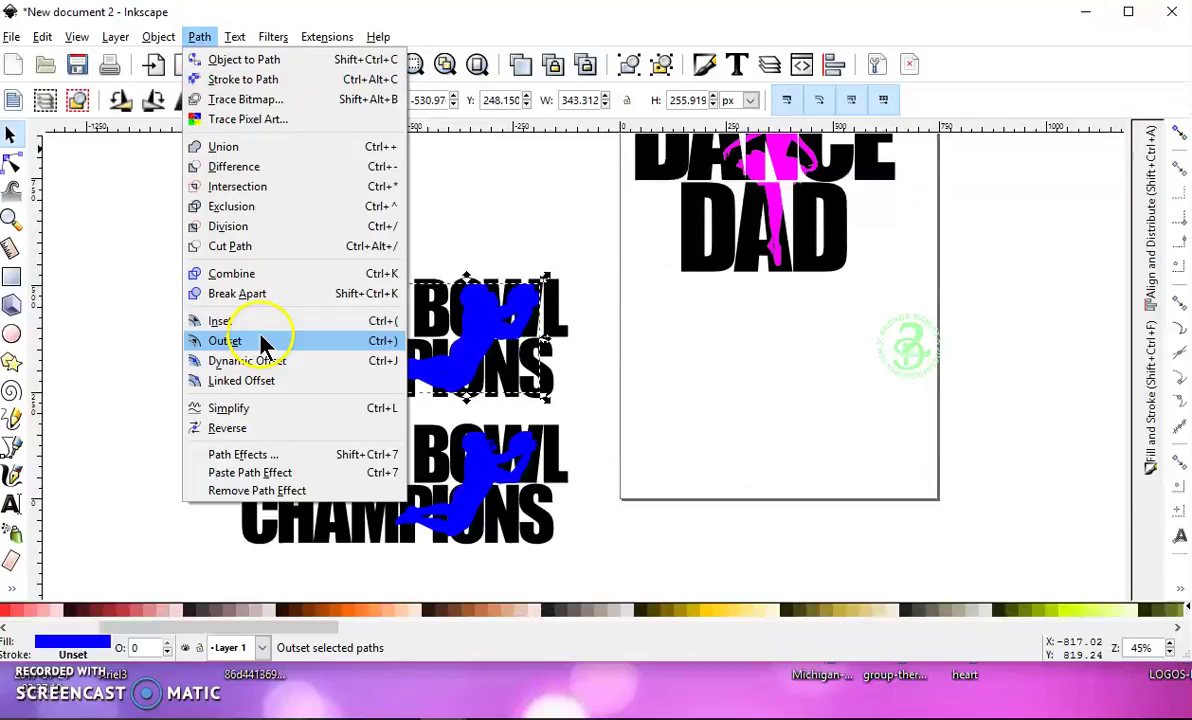
pyautogui.click(626, 412)
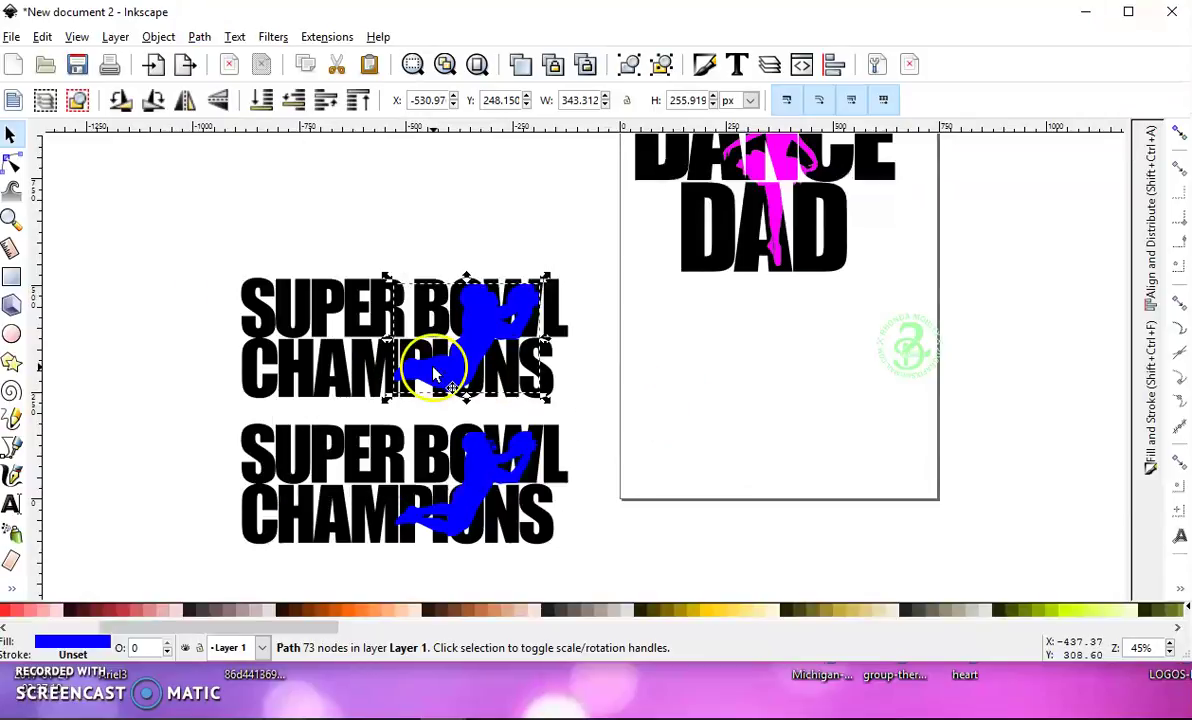
pyautogui.moveTo(200, 243); pyautogui.dragTo(612, 440)
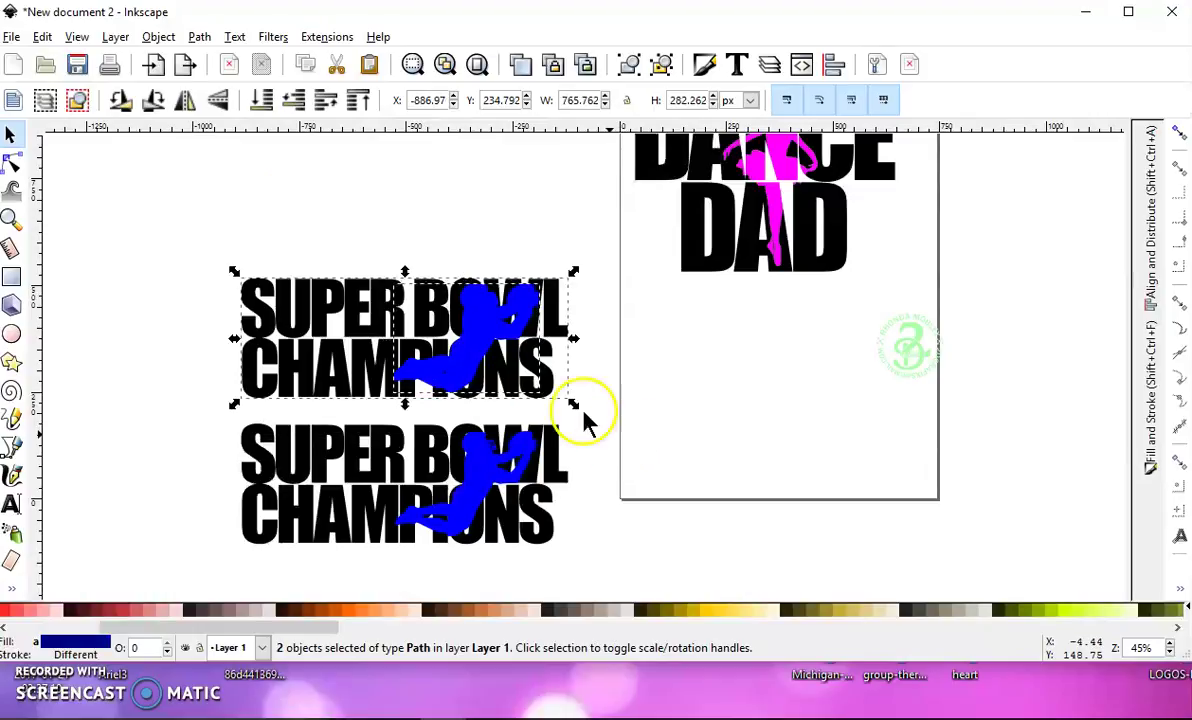
# - Path > Difference the upper logo; lower the bottom figure, then Path > Intersection the lower logo
pyautogui.click(200, 40)
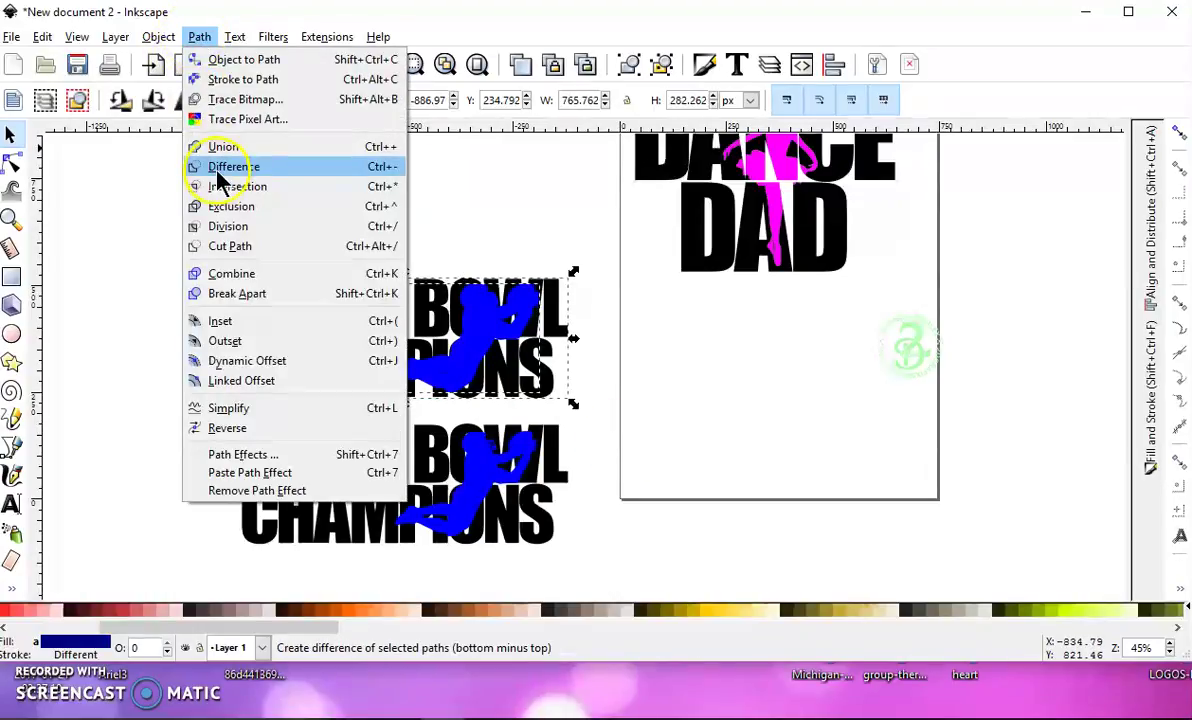
pyautogui.click(226, 170)
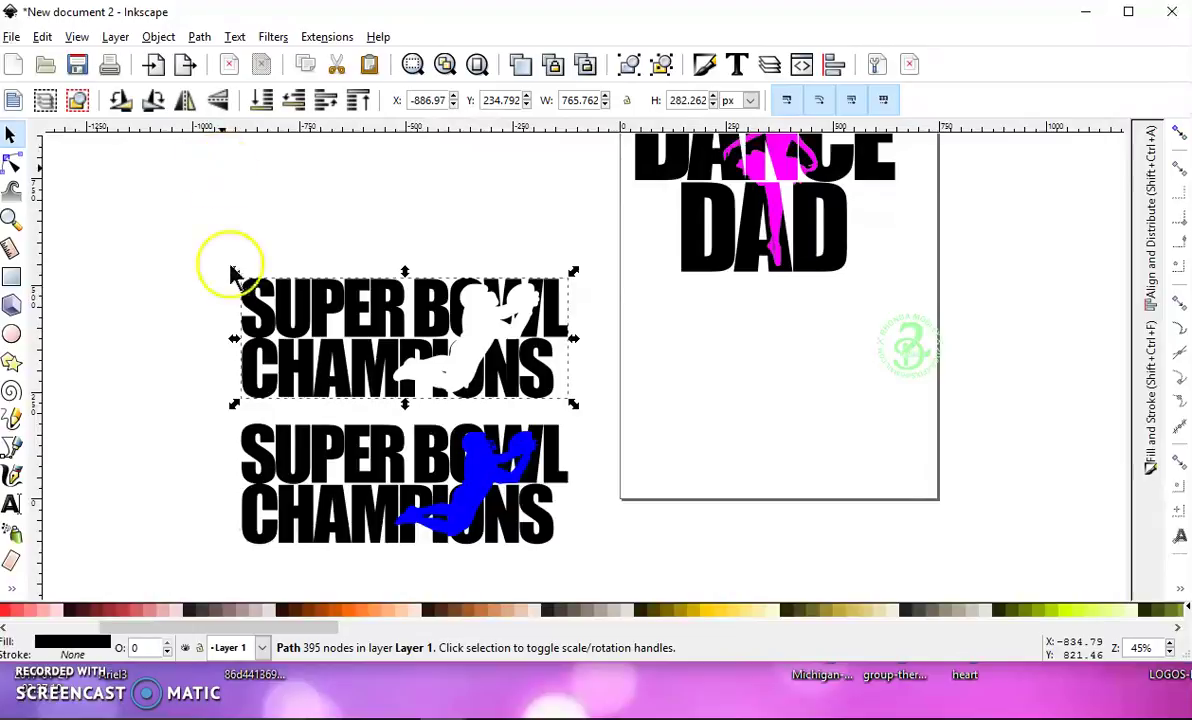
pyautogui.click(483, 475)
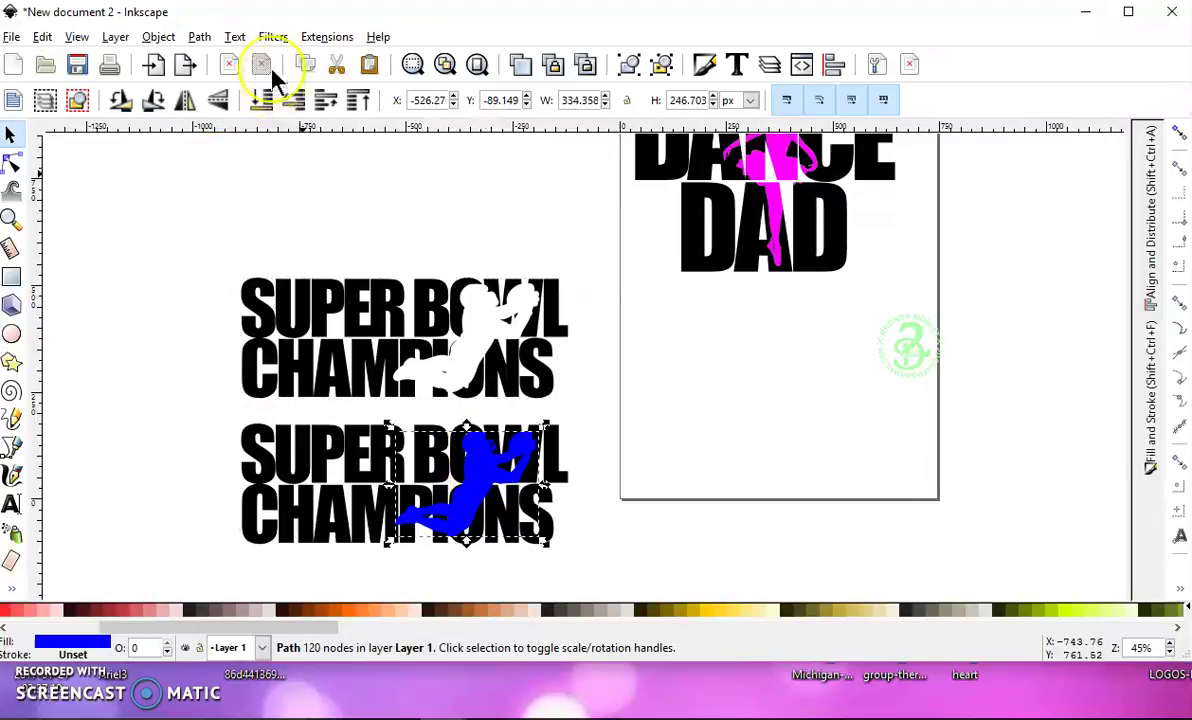
pyautogui.click(263, 102)
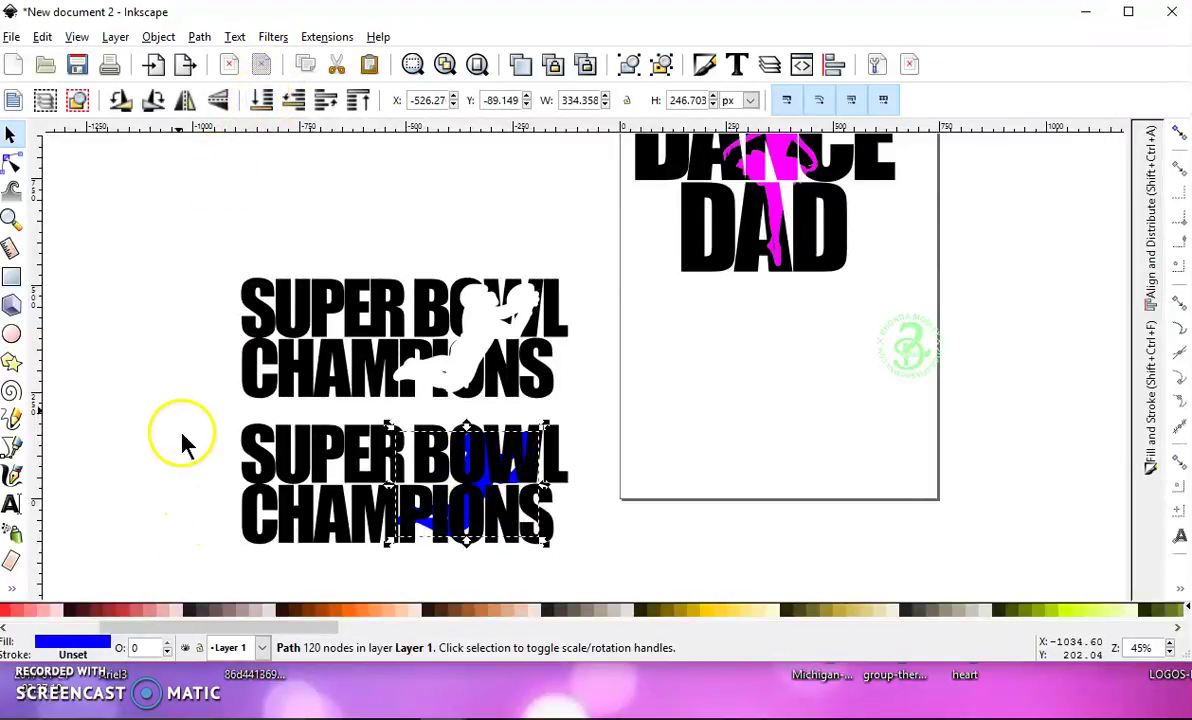
pyautogui.moveTo(185, 398); pyautogui.dragTo(640, 592)
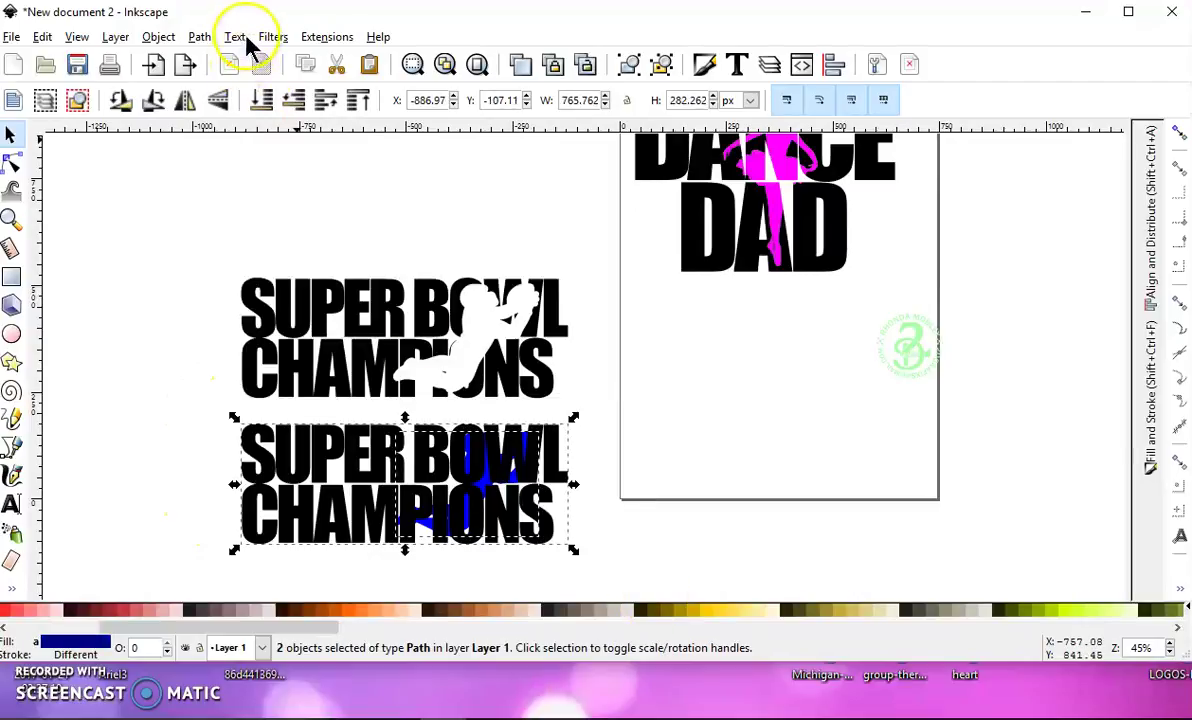
pyautogui.click(201, 38)
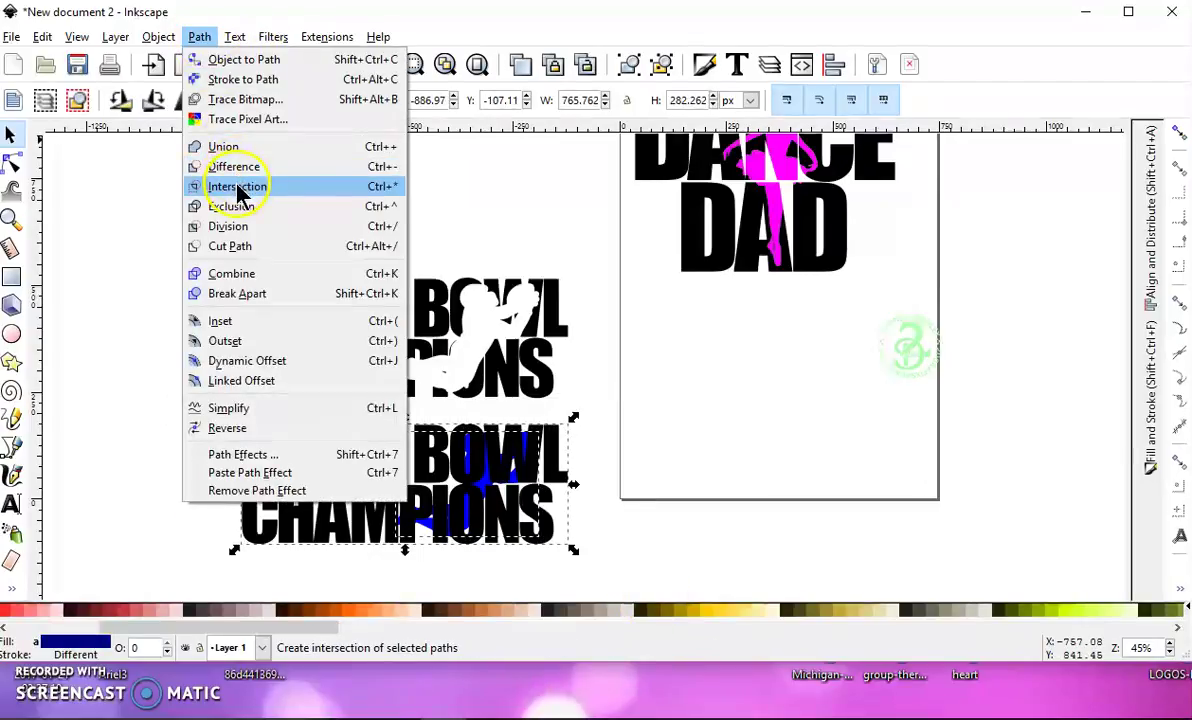
pyautogui.click(238, 187)
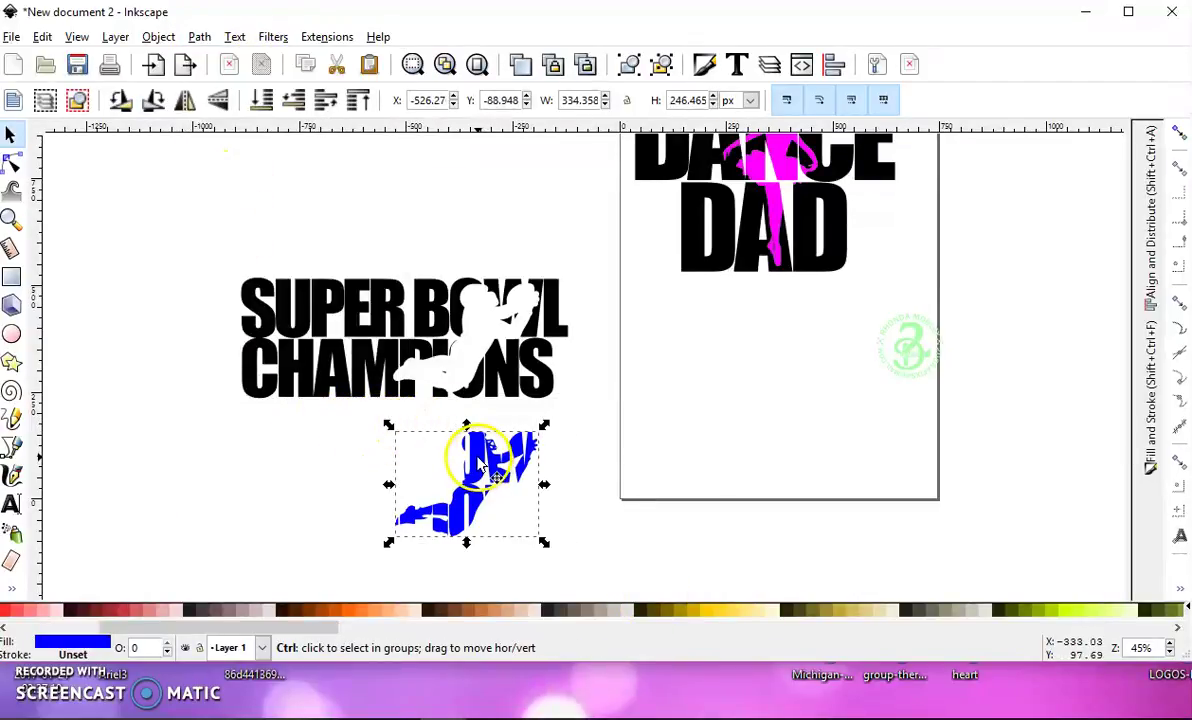
# - Move the trimmed blue pieces into the upper cutout and group them with the SUPER BOWL CHAMPIONS lettering
pyautogui.moveTo(481, 465); pyautogui.dragTo(466, 305)
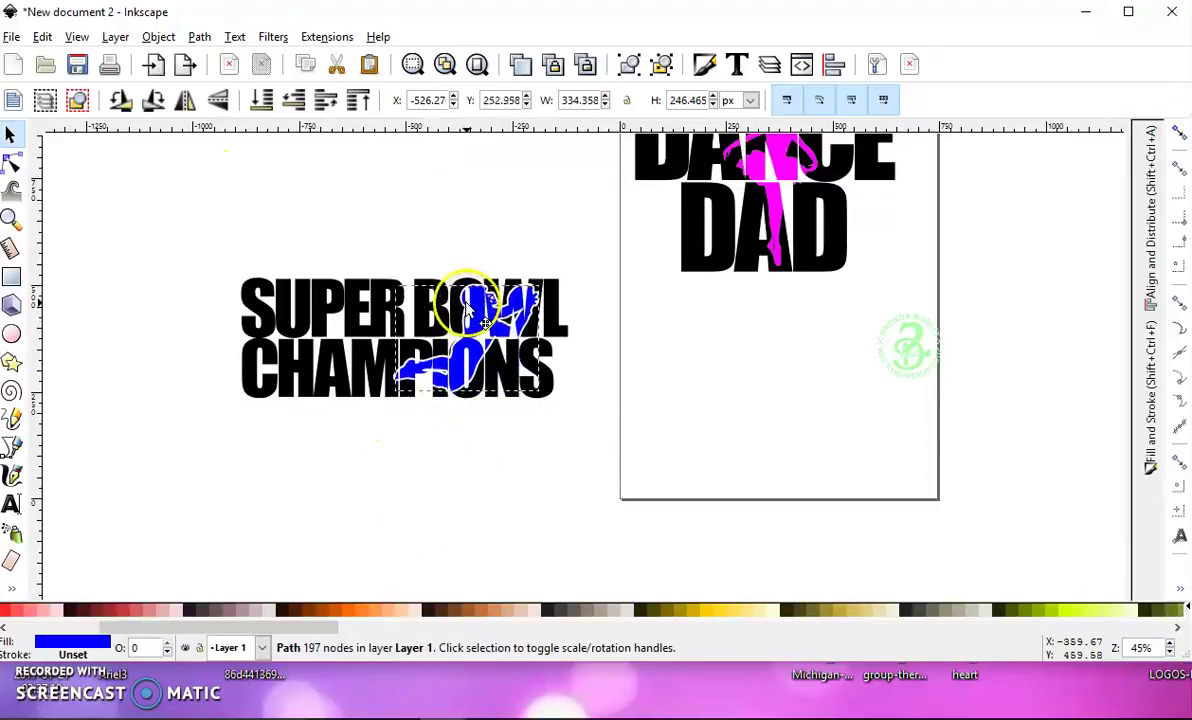
pyautogui.keyDown('ctrl'); pyautogui.scroll(4, 465, 307); pyautogui.keyUp('ctrl')
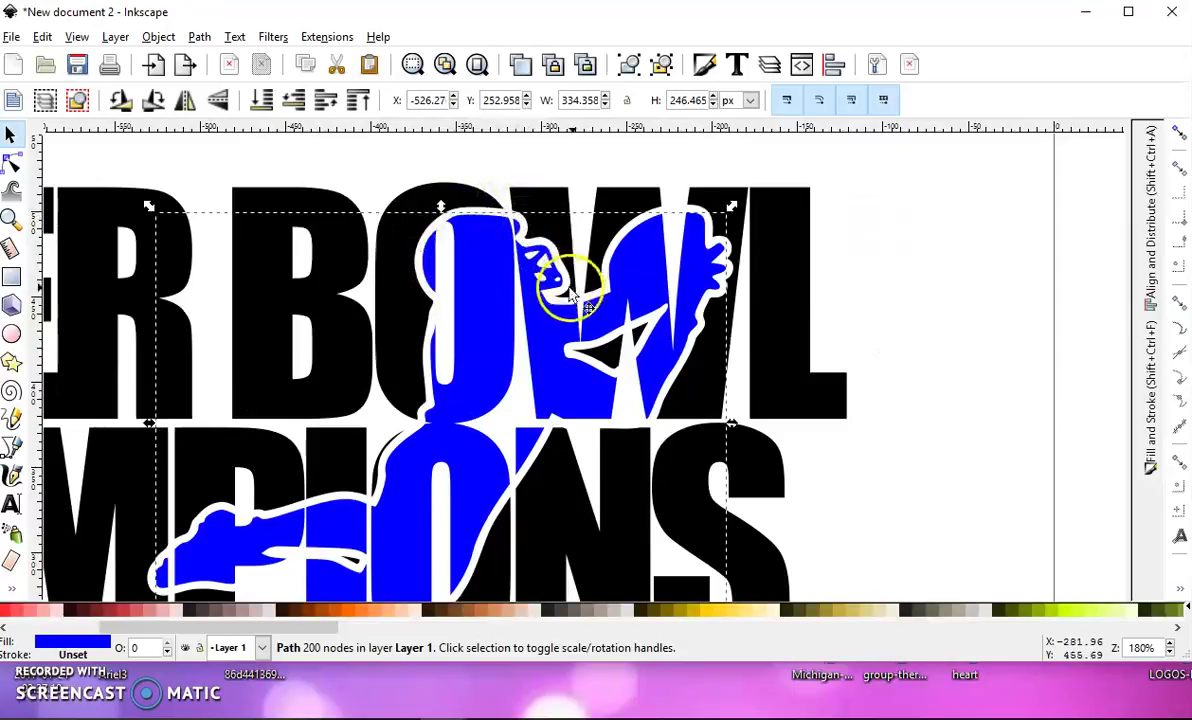
pyautogui.keyDown('ctrl'); pyautogui.scroll(-3, 510, 358); pyautogui.keyUp('ctrl')
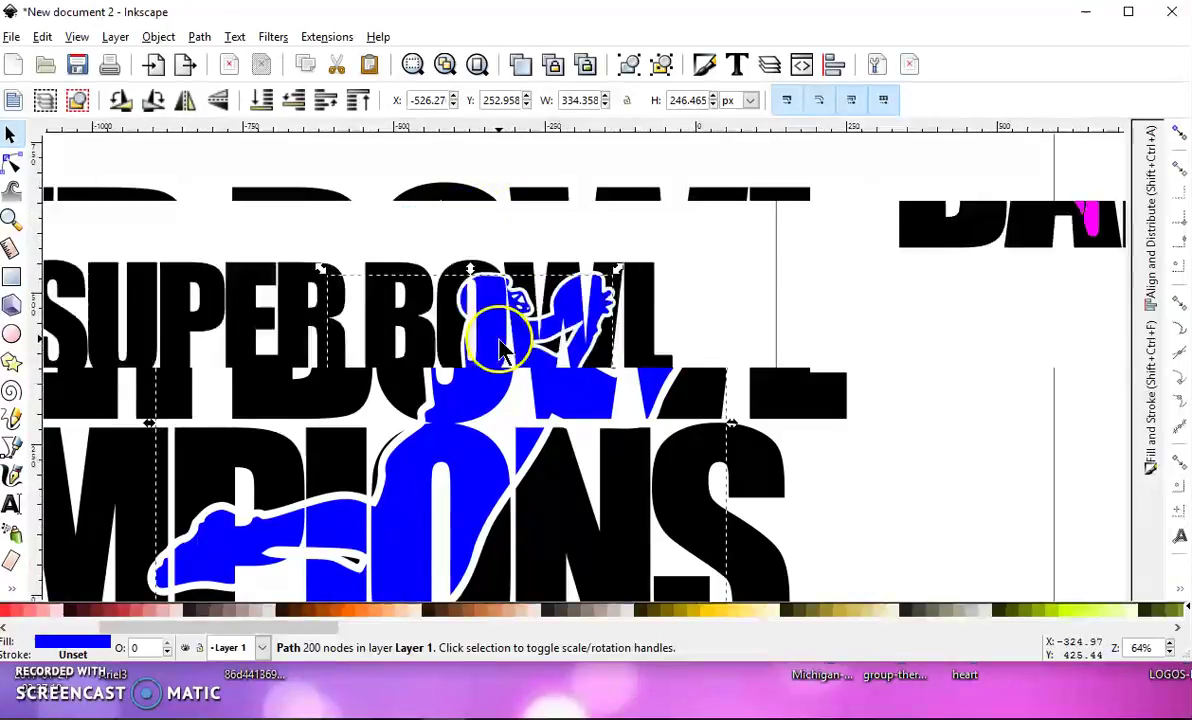
pyautogui.keyDown('ctrl'); pyautogui.scroll(-1, 439, 332); pyautogui.keyUp('ctrl')
pyautogui.moveTo(240, 255); pyautogui.dragTo(560, 395)
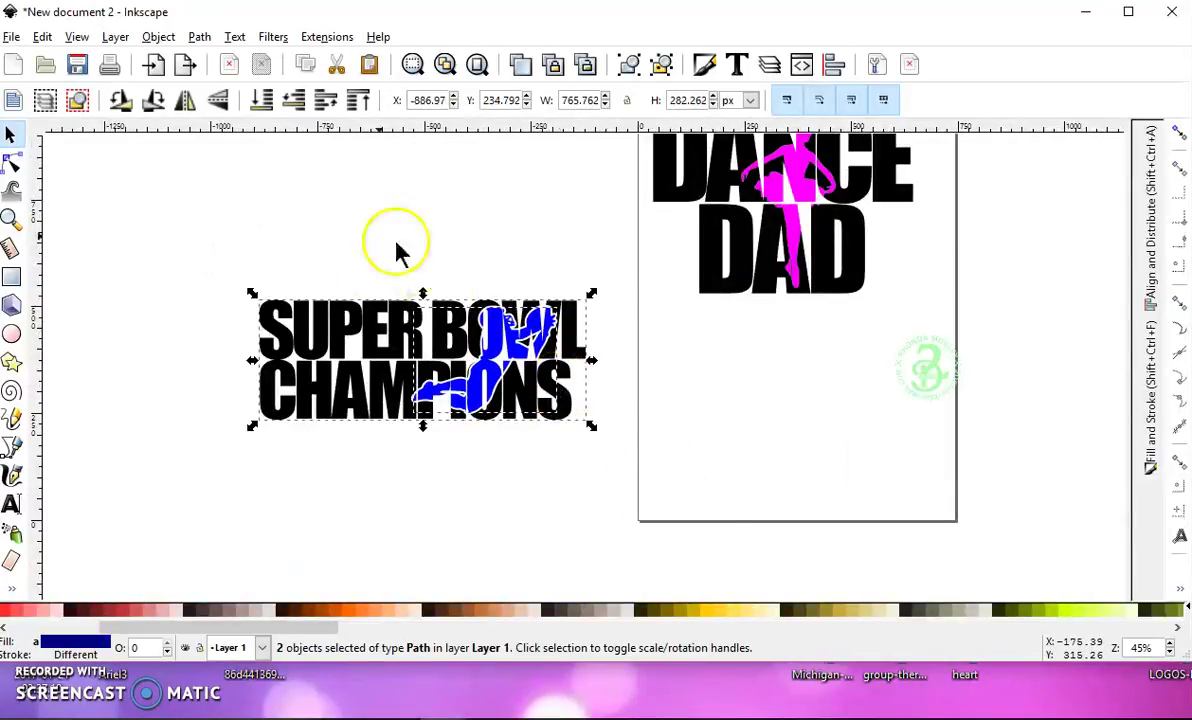
pyautogui.click(629, 64)
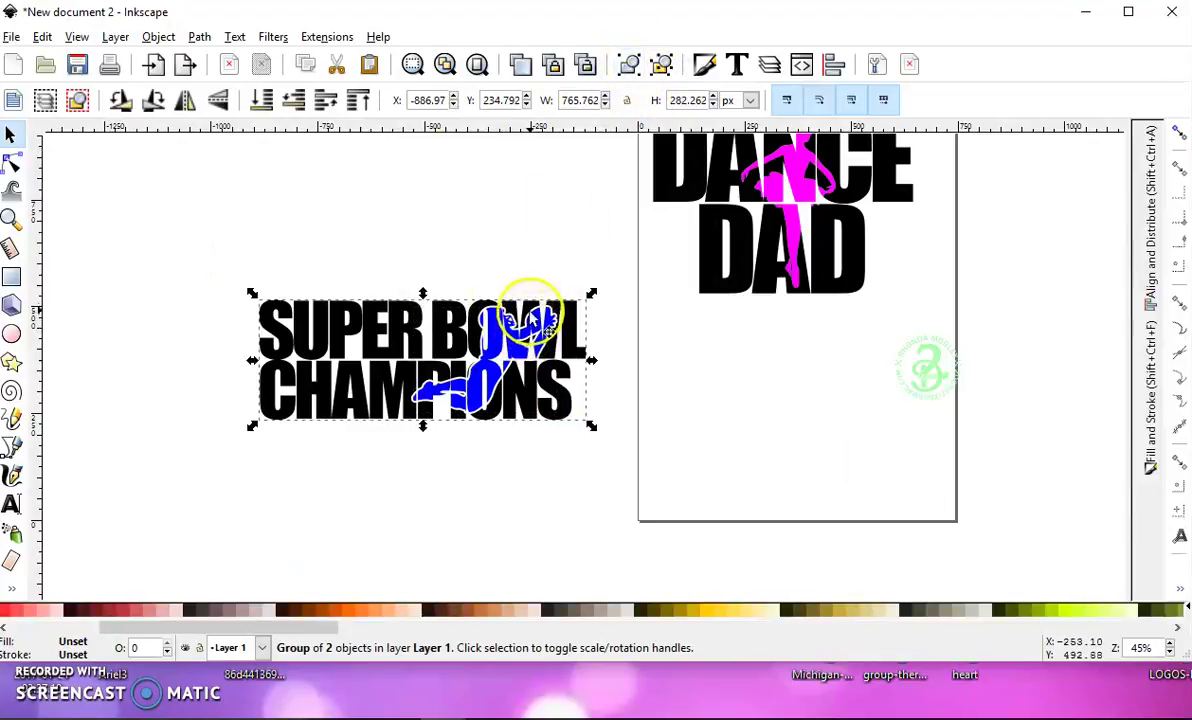
# - Drag the grouped SUPER BOWL CHAMPIONS knockout onto the page directly below DANCE DAD
pyautogui.moveTo(529, 338); pyautogui.dragTo(863, 355)
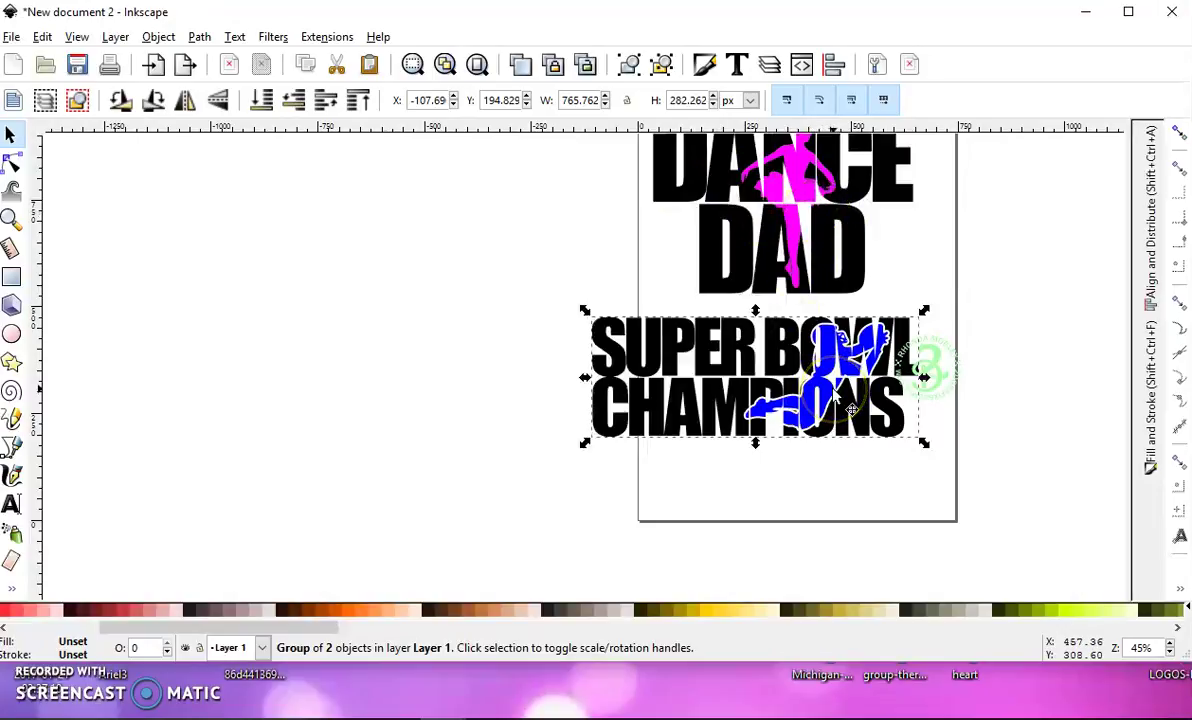
pyautogui.click(840, 186)
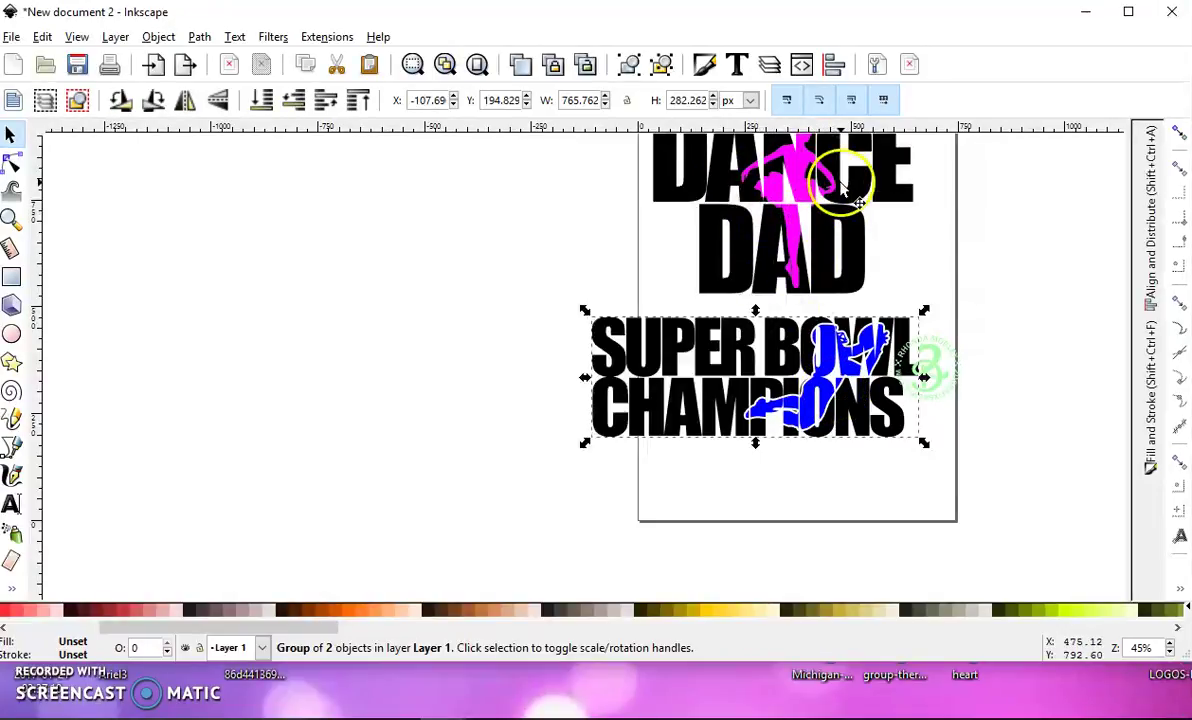